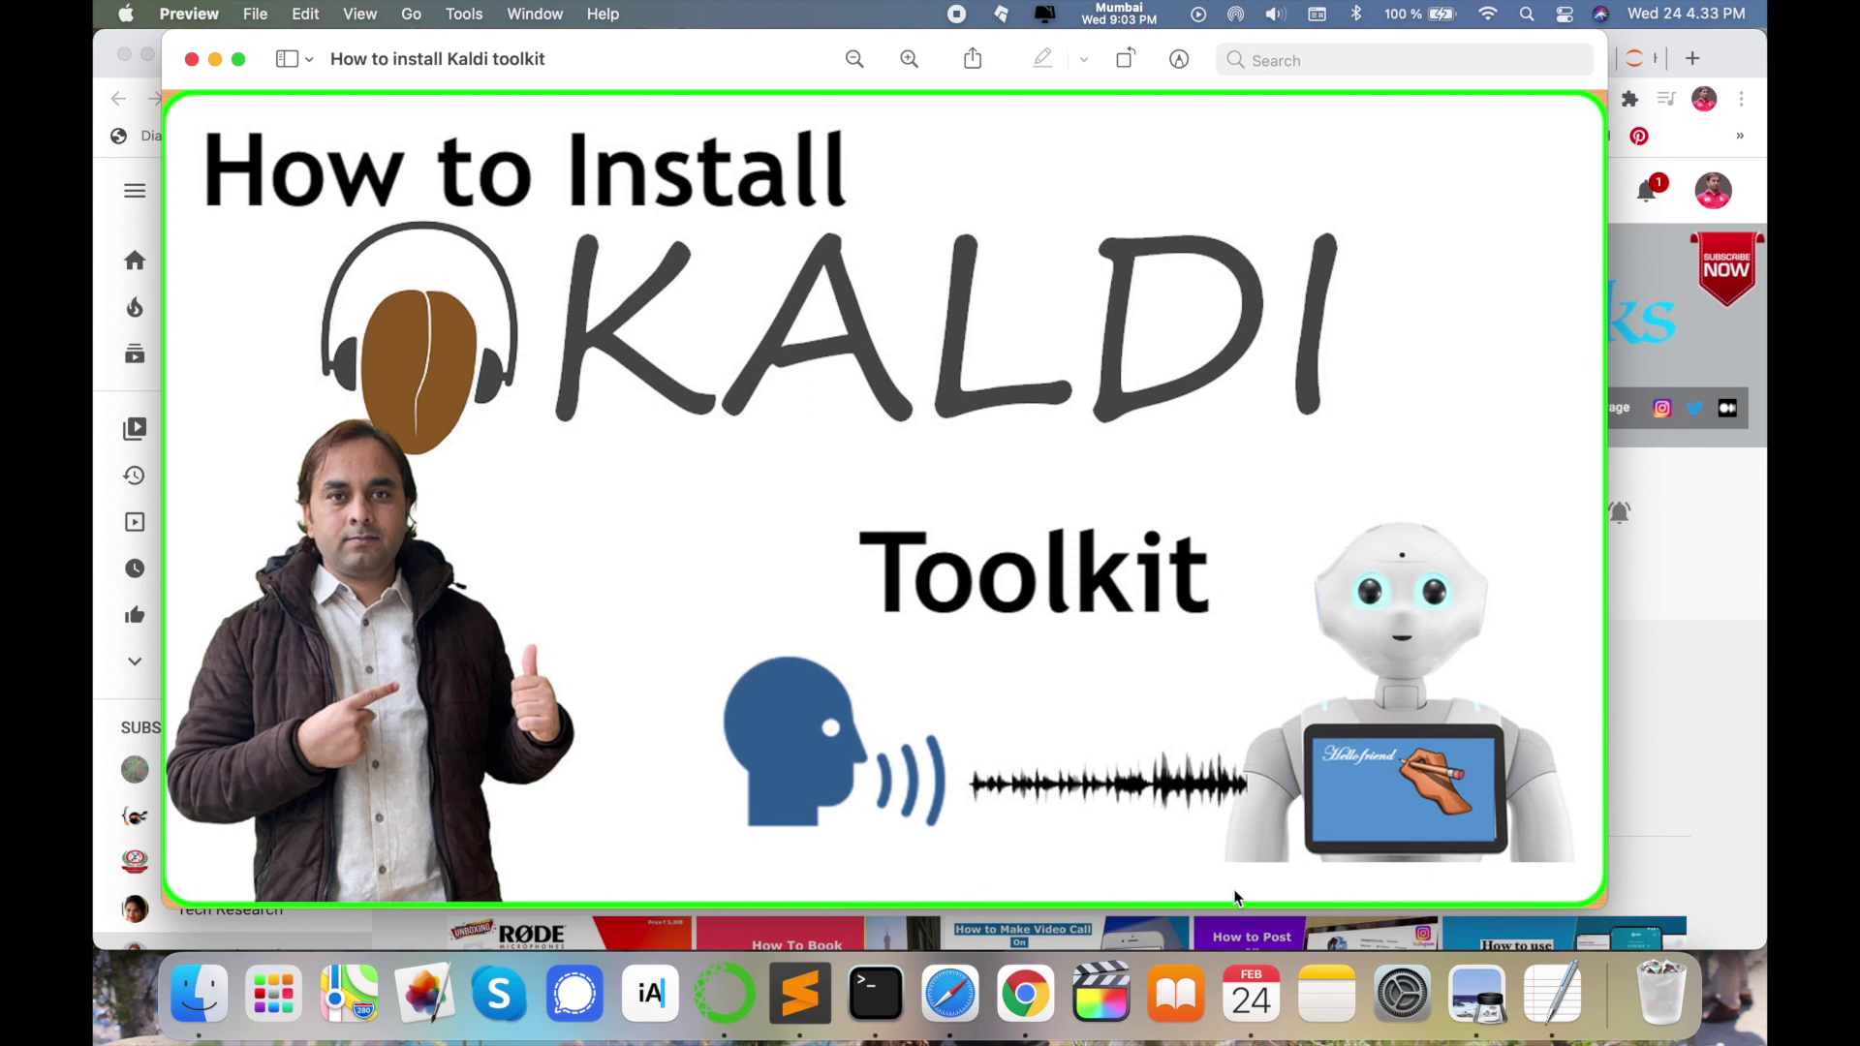
Bring Chrome's YouTube channel page in front of the Kaldi toolkit thumbnail in Preview
{"action": "left_click", "coordinate": [1717, 758]}
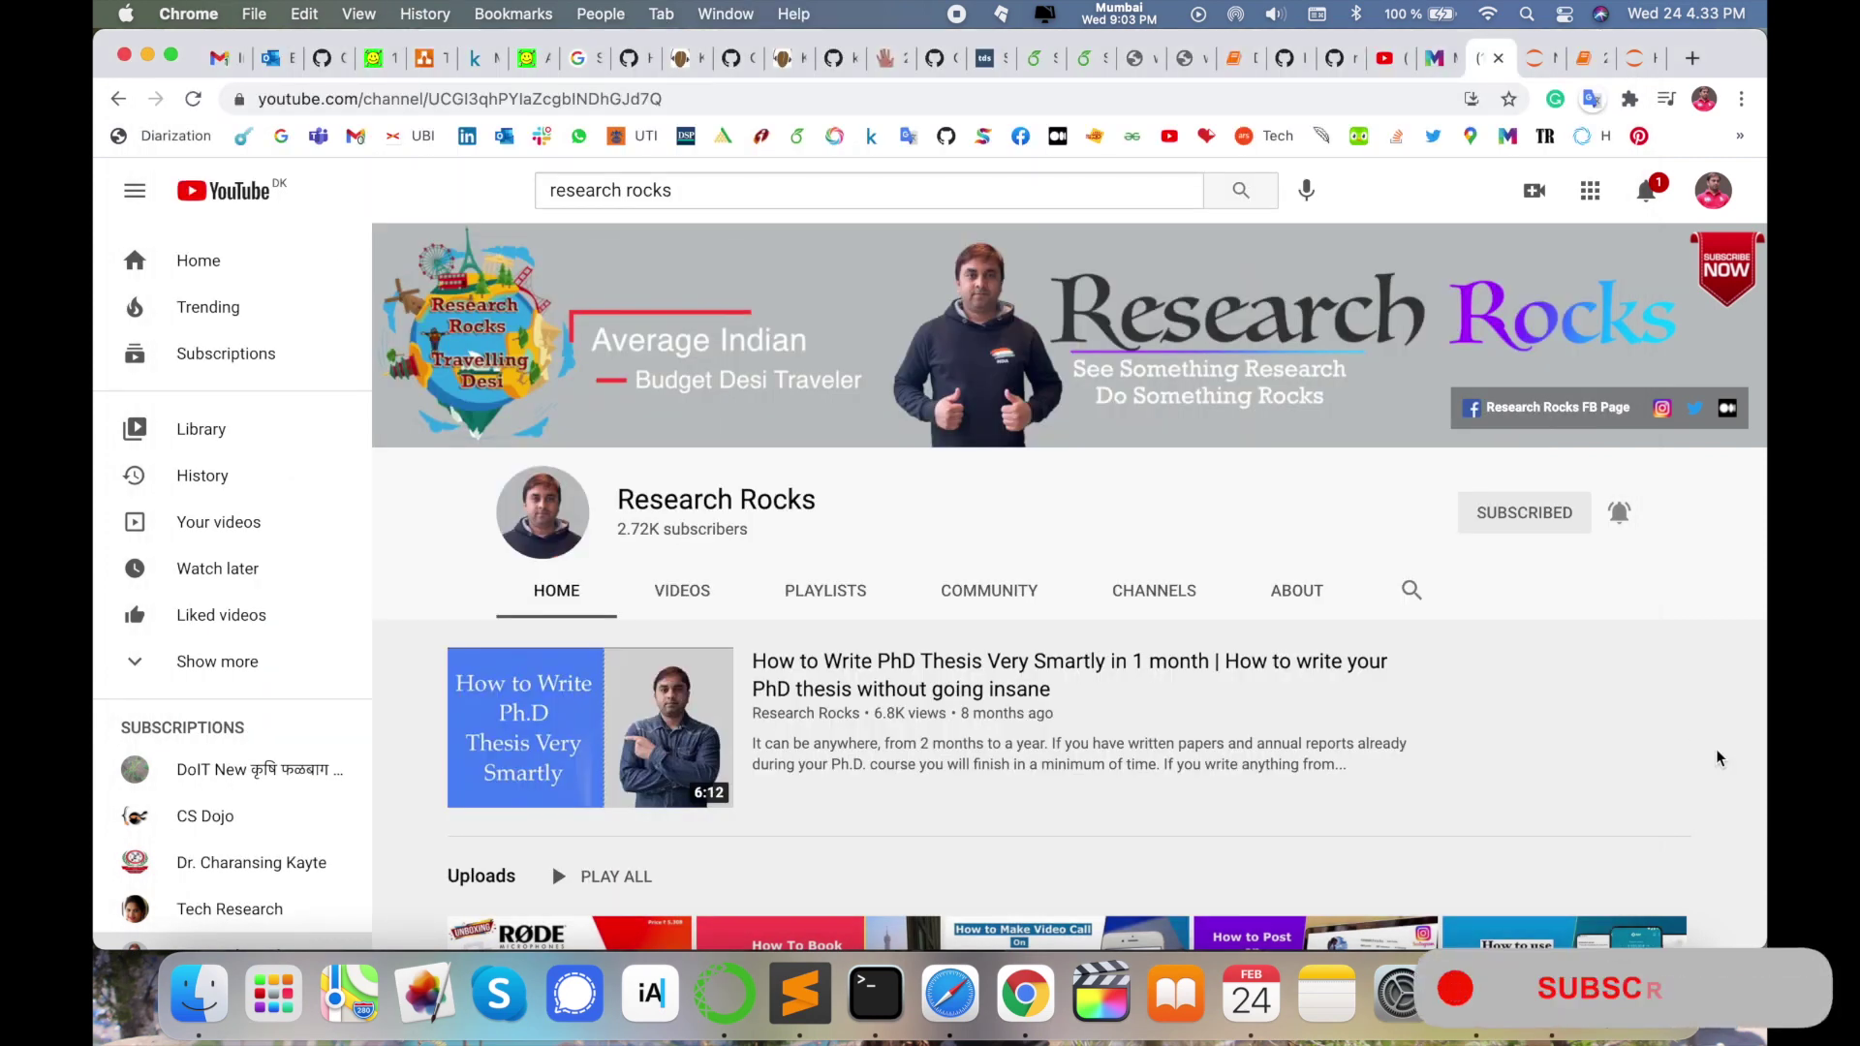
Search Google for 'Kaldi toolkit', go to kaldi-asr.org, and select its git clone command
{"action": "left_click", "coordinate": [1694, 57]}
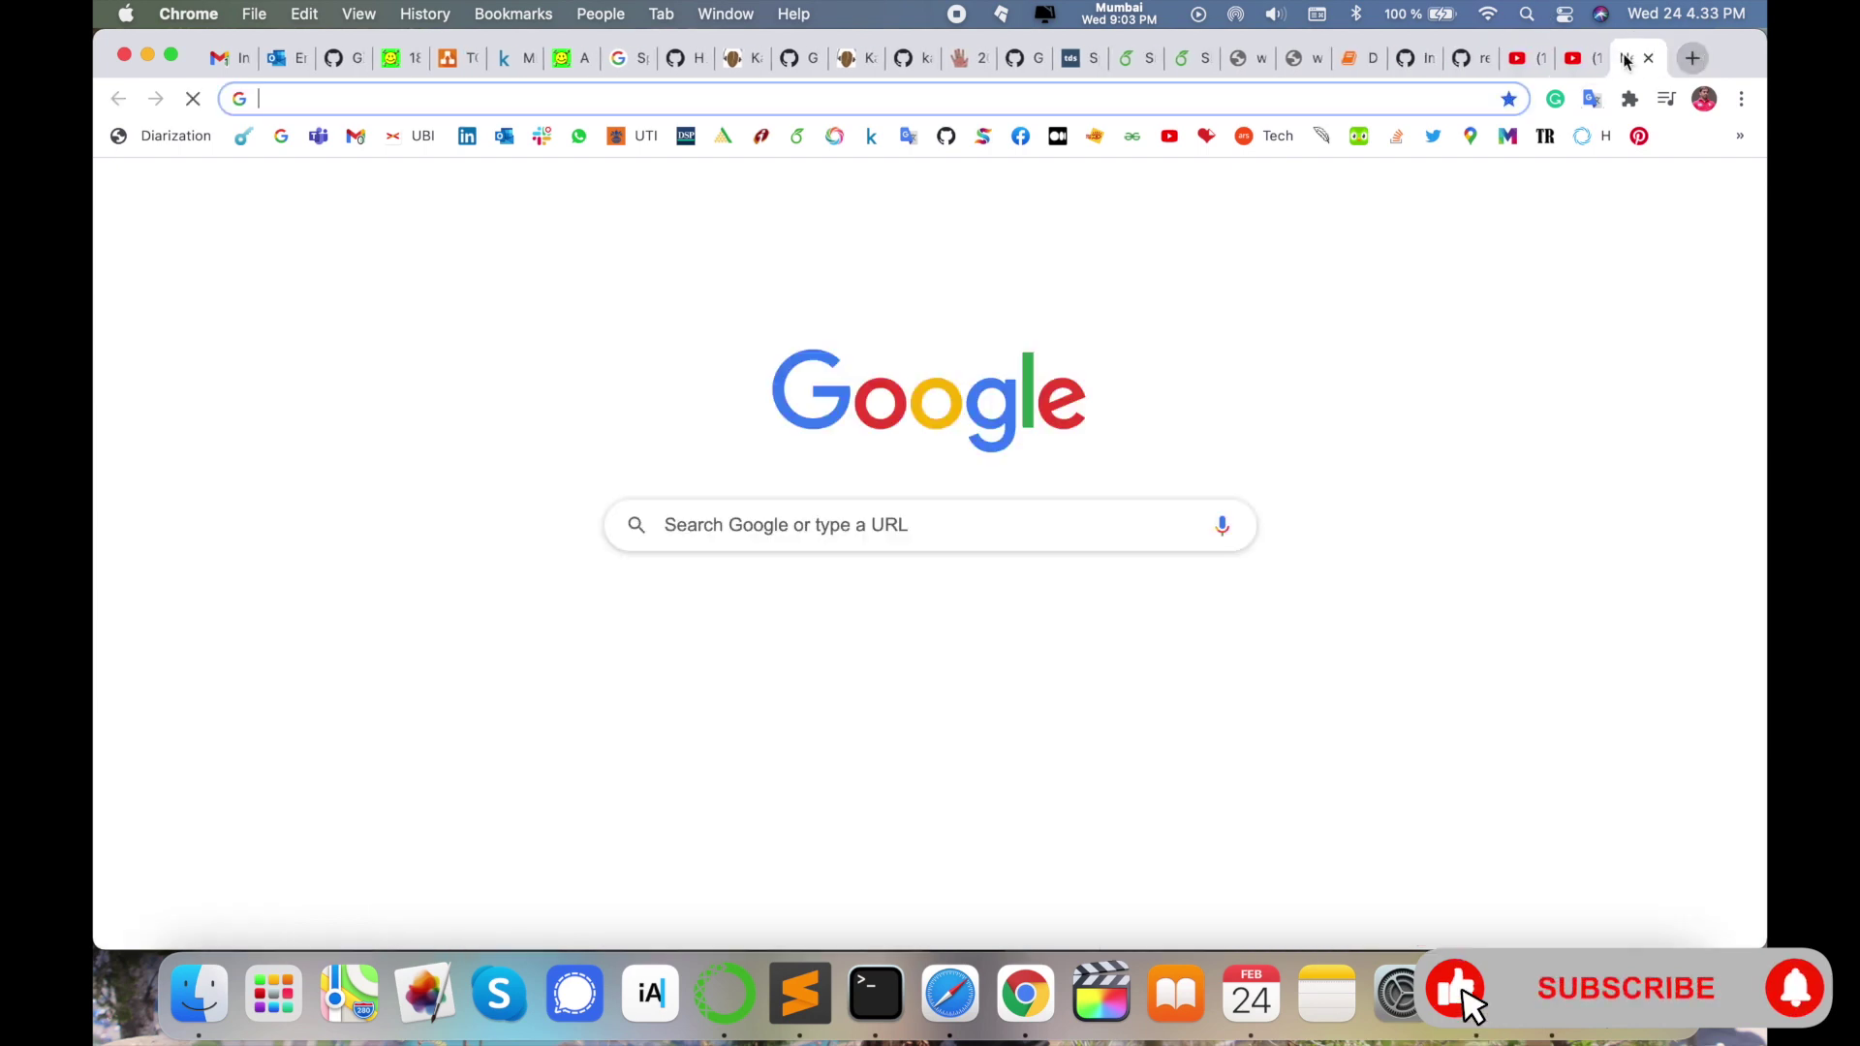
{"action": "left_click", "coordinate": [935, 628]}
{"action": "type", "text": "Kaldi toolkit"}
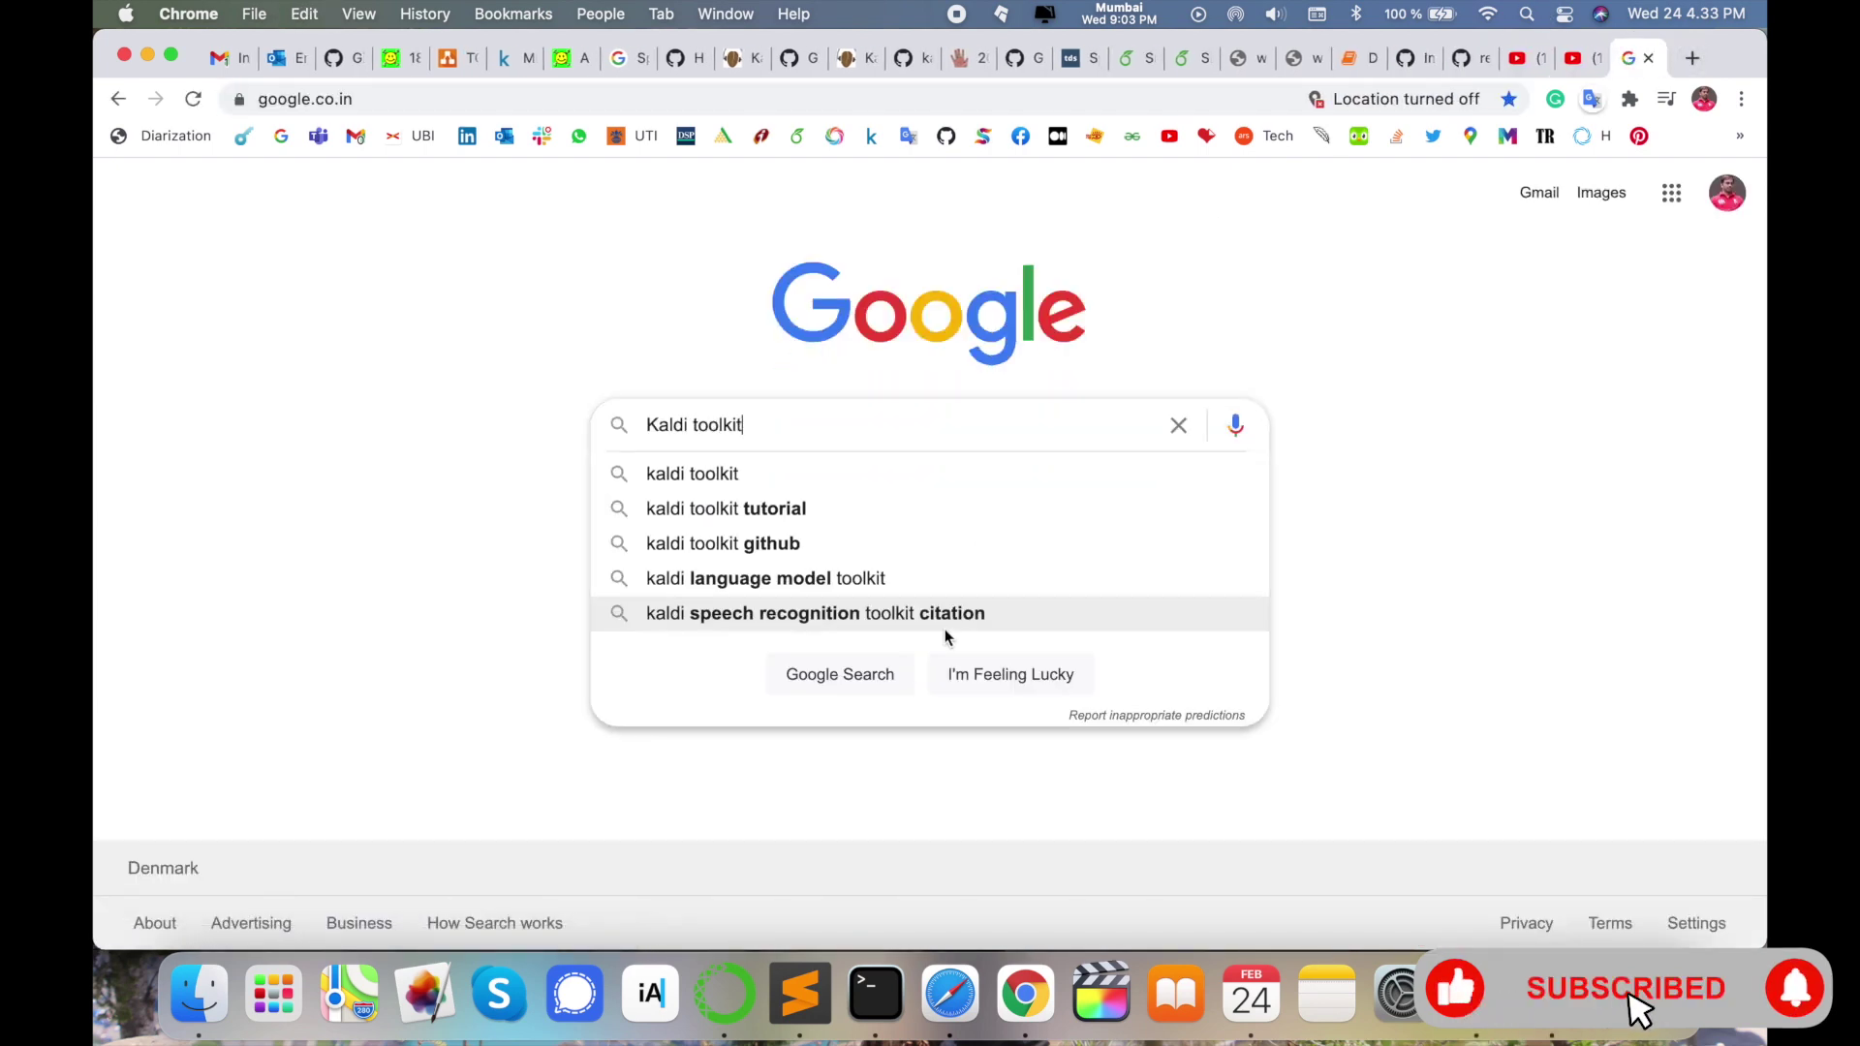
{"action": "key", "text": "Return"}
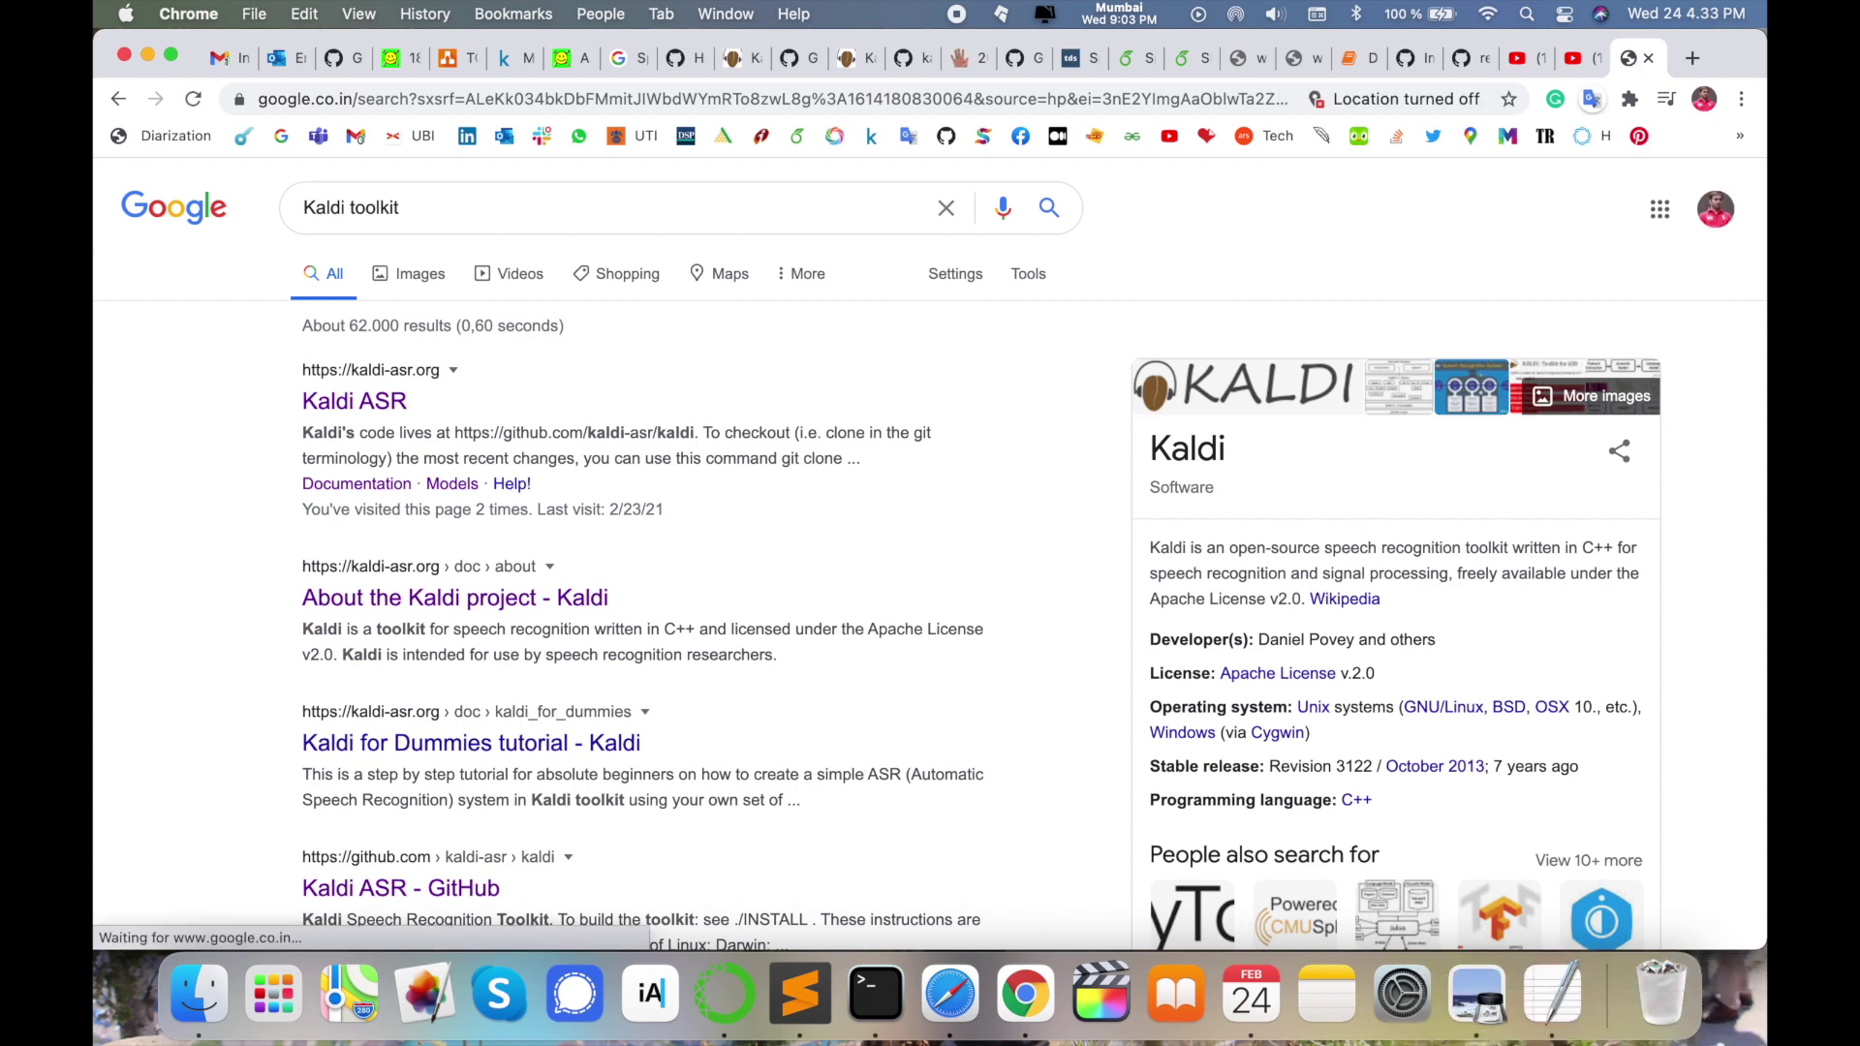
{"action": "left_click", "coordinate": [374, 403]}
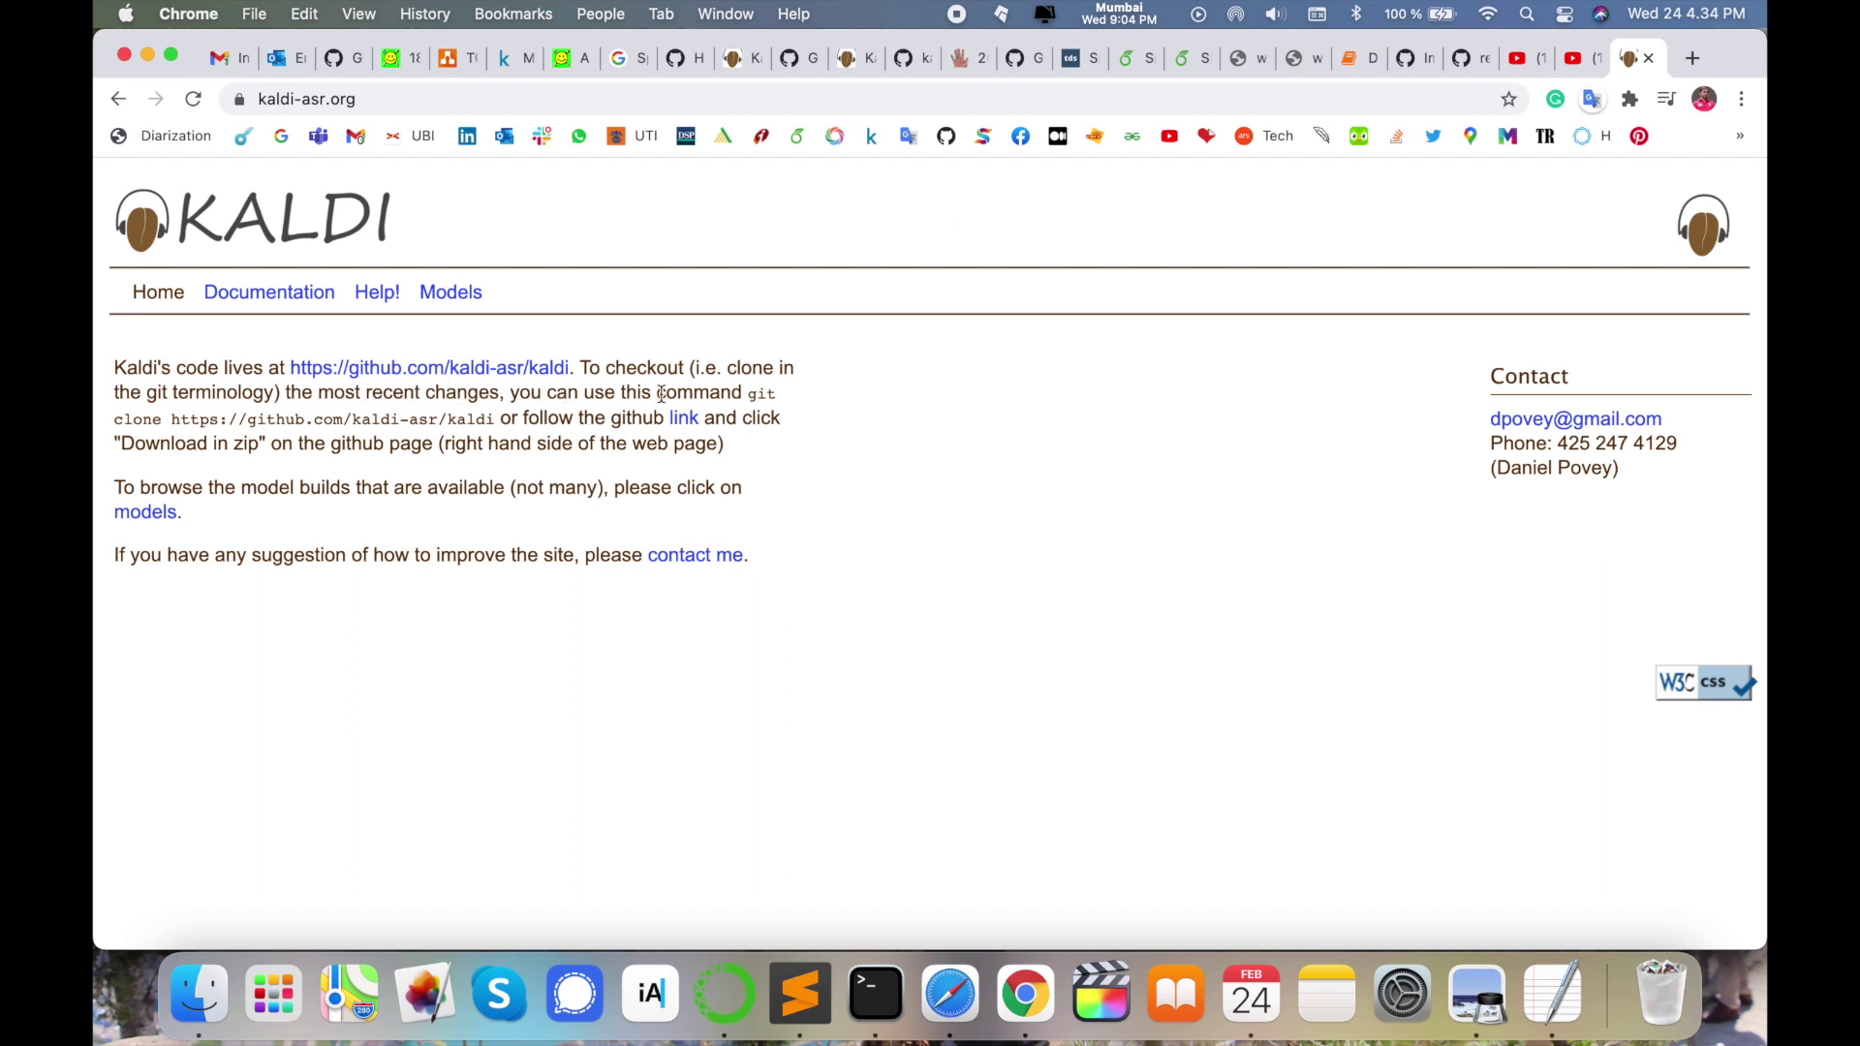
{"action": "left_click_drag", "start_coordinate": [754, 394], "coordinate": [495, 415]}
{"action": "key", "text": "super+c"}
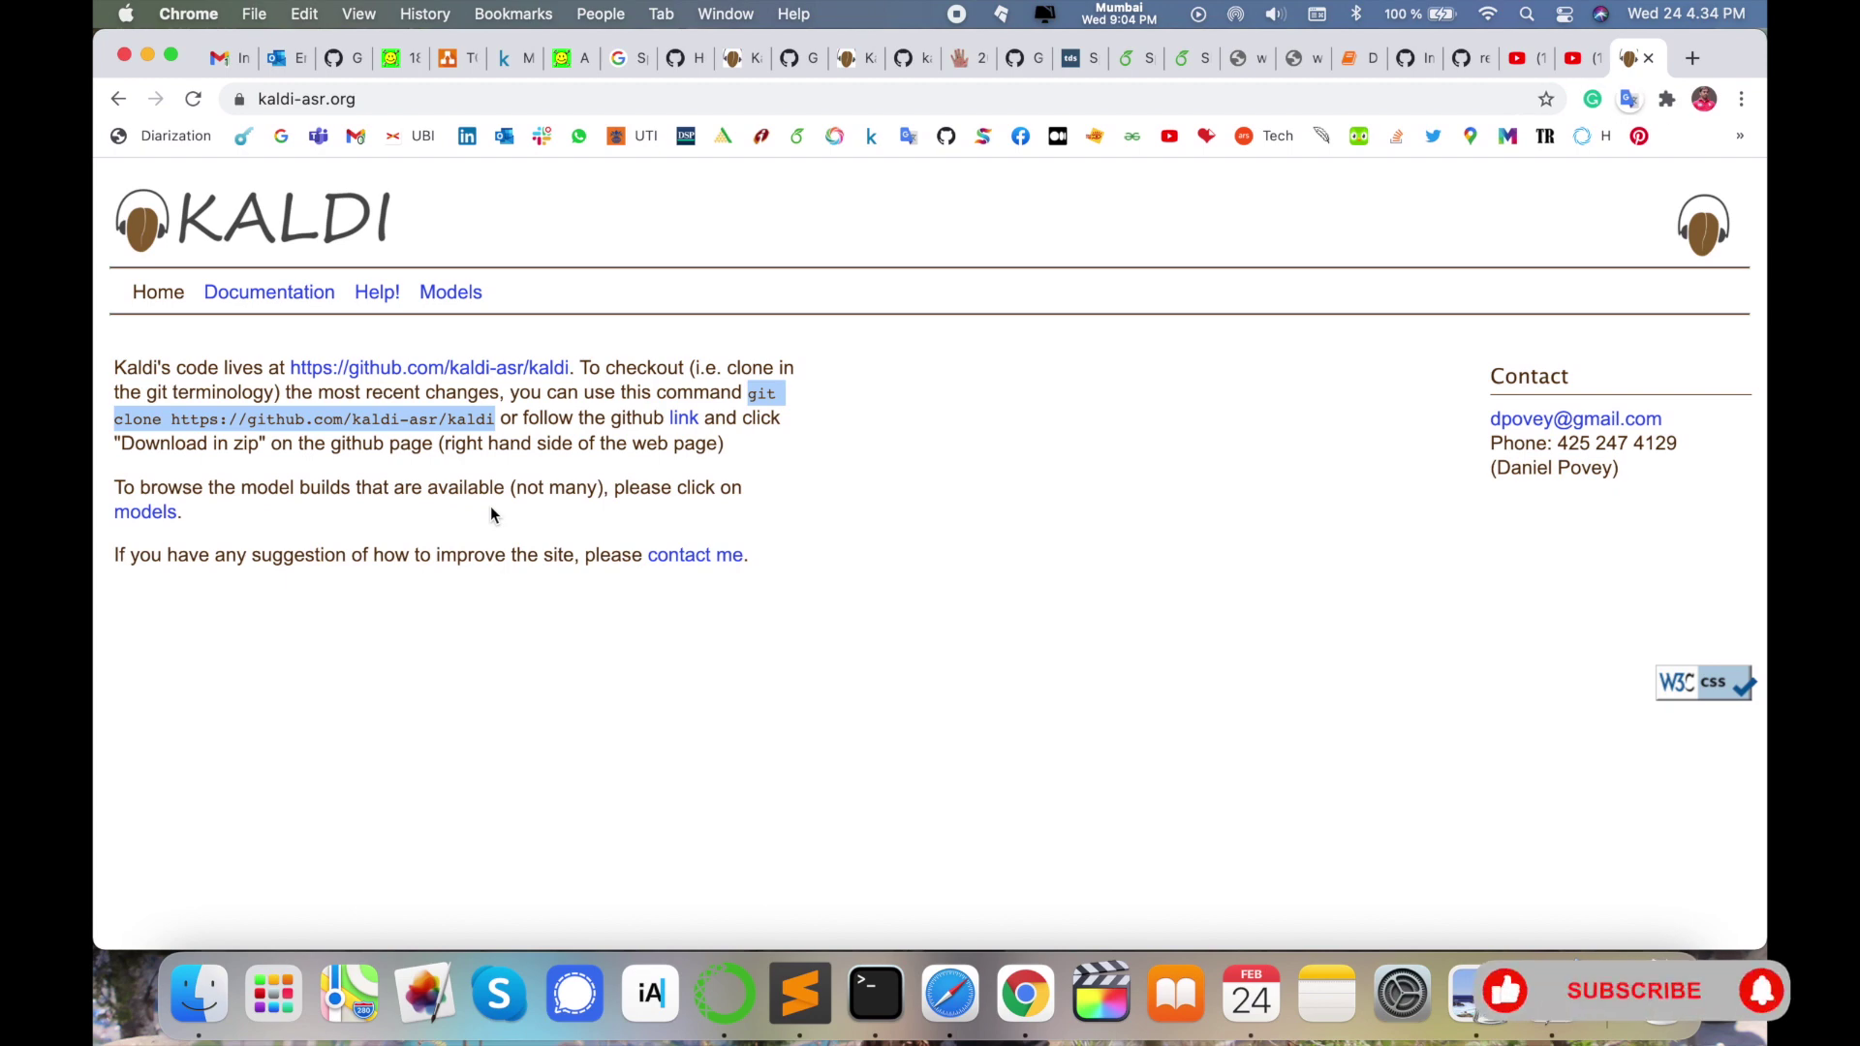
In a new Terminal window, list the home folder and change into Desktop
{"action": "left_click", "coordinate": [876, 998]}
{"action": "key", "text": "super+n"}
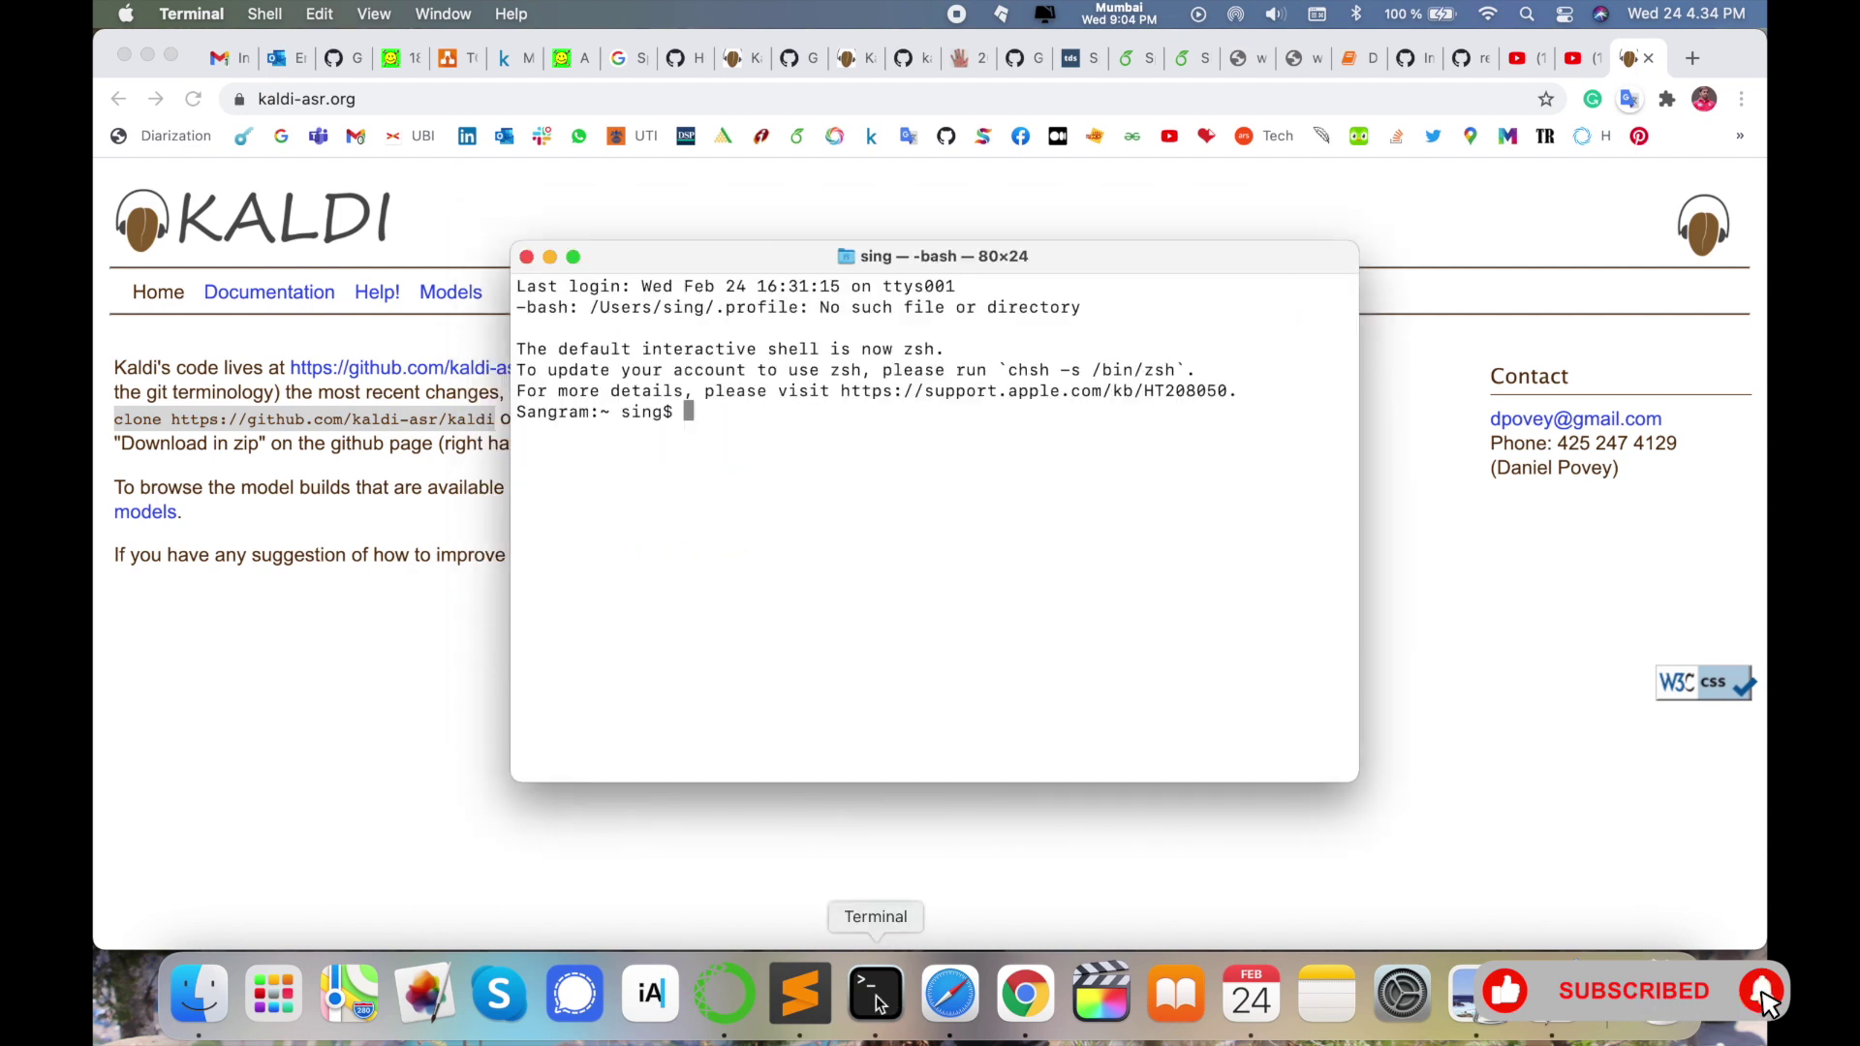
{"action": "type", "text": "ls"}
{"action": "key", "text": "Return"}
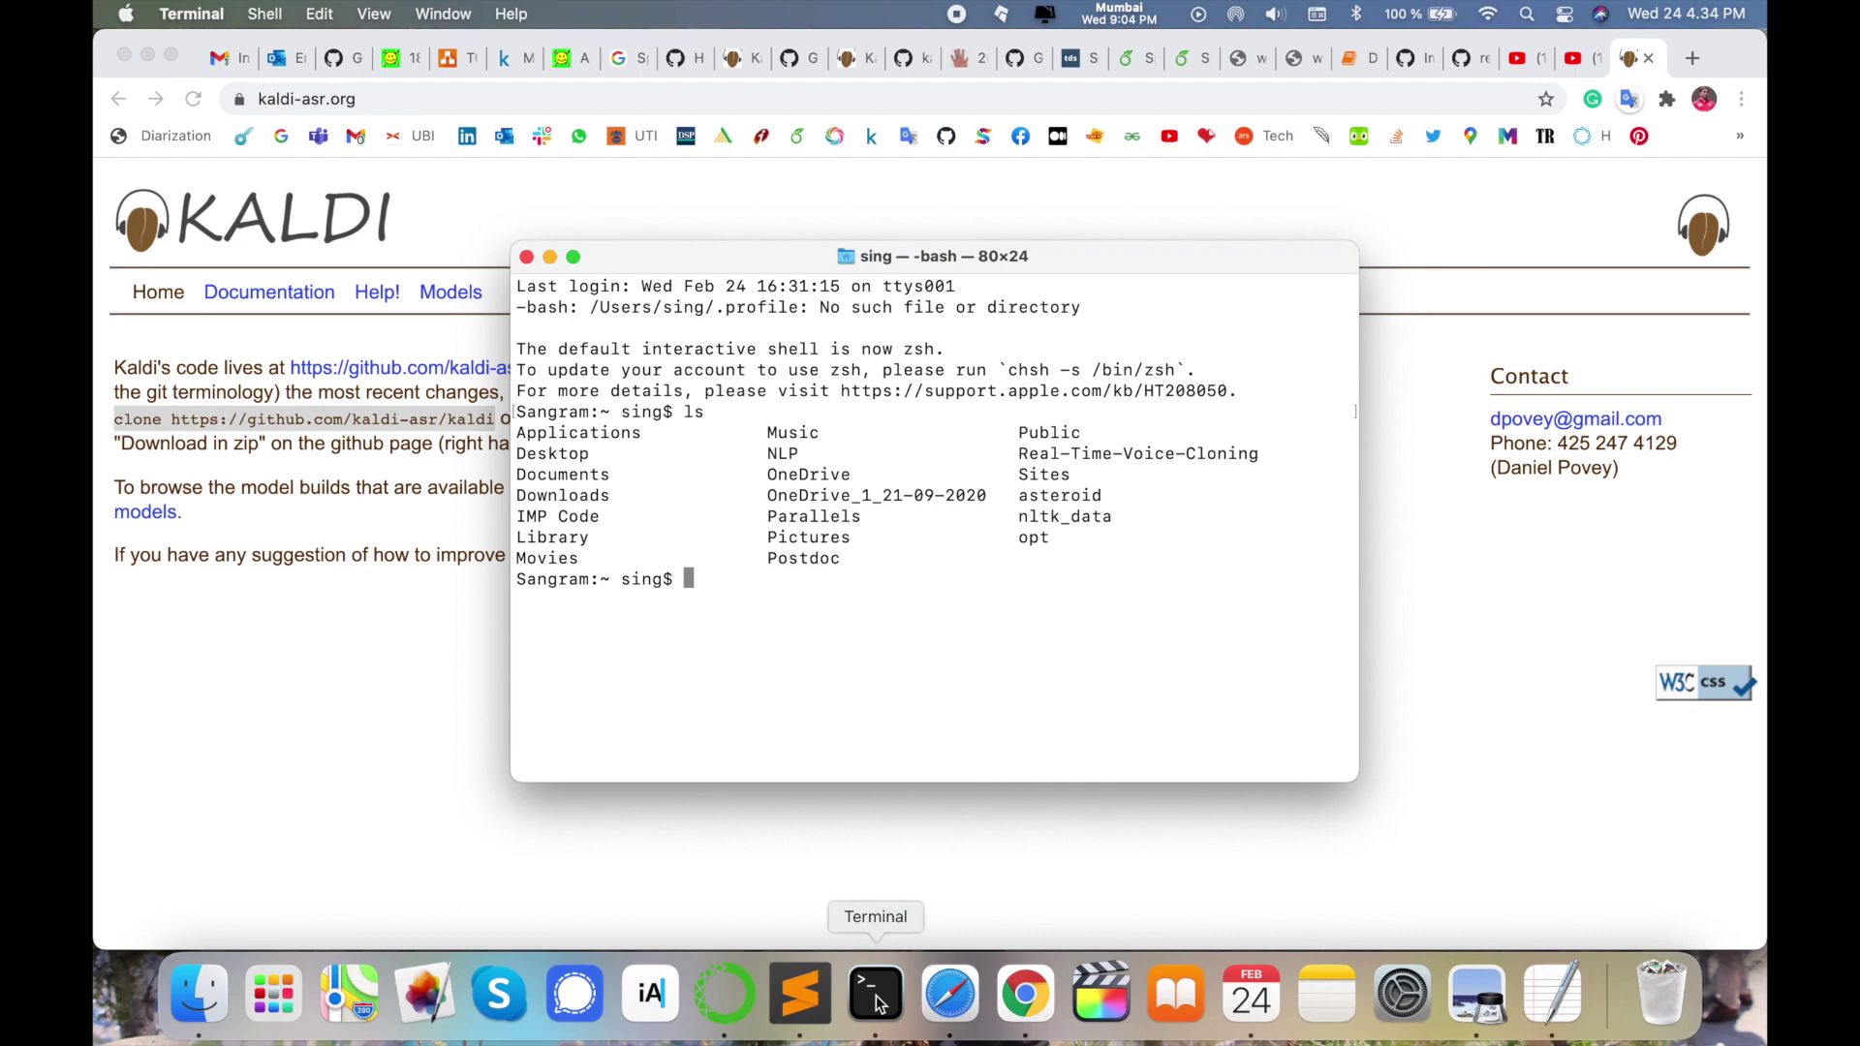
{"action": "type", "text": "cd De"}
{"action": "key", "text": "Tab"}
{"action": "key", "text": "Return"}
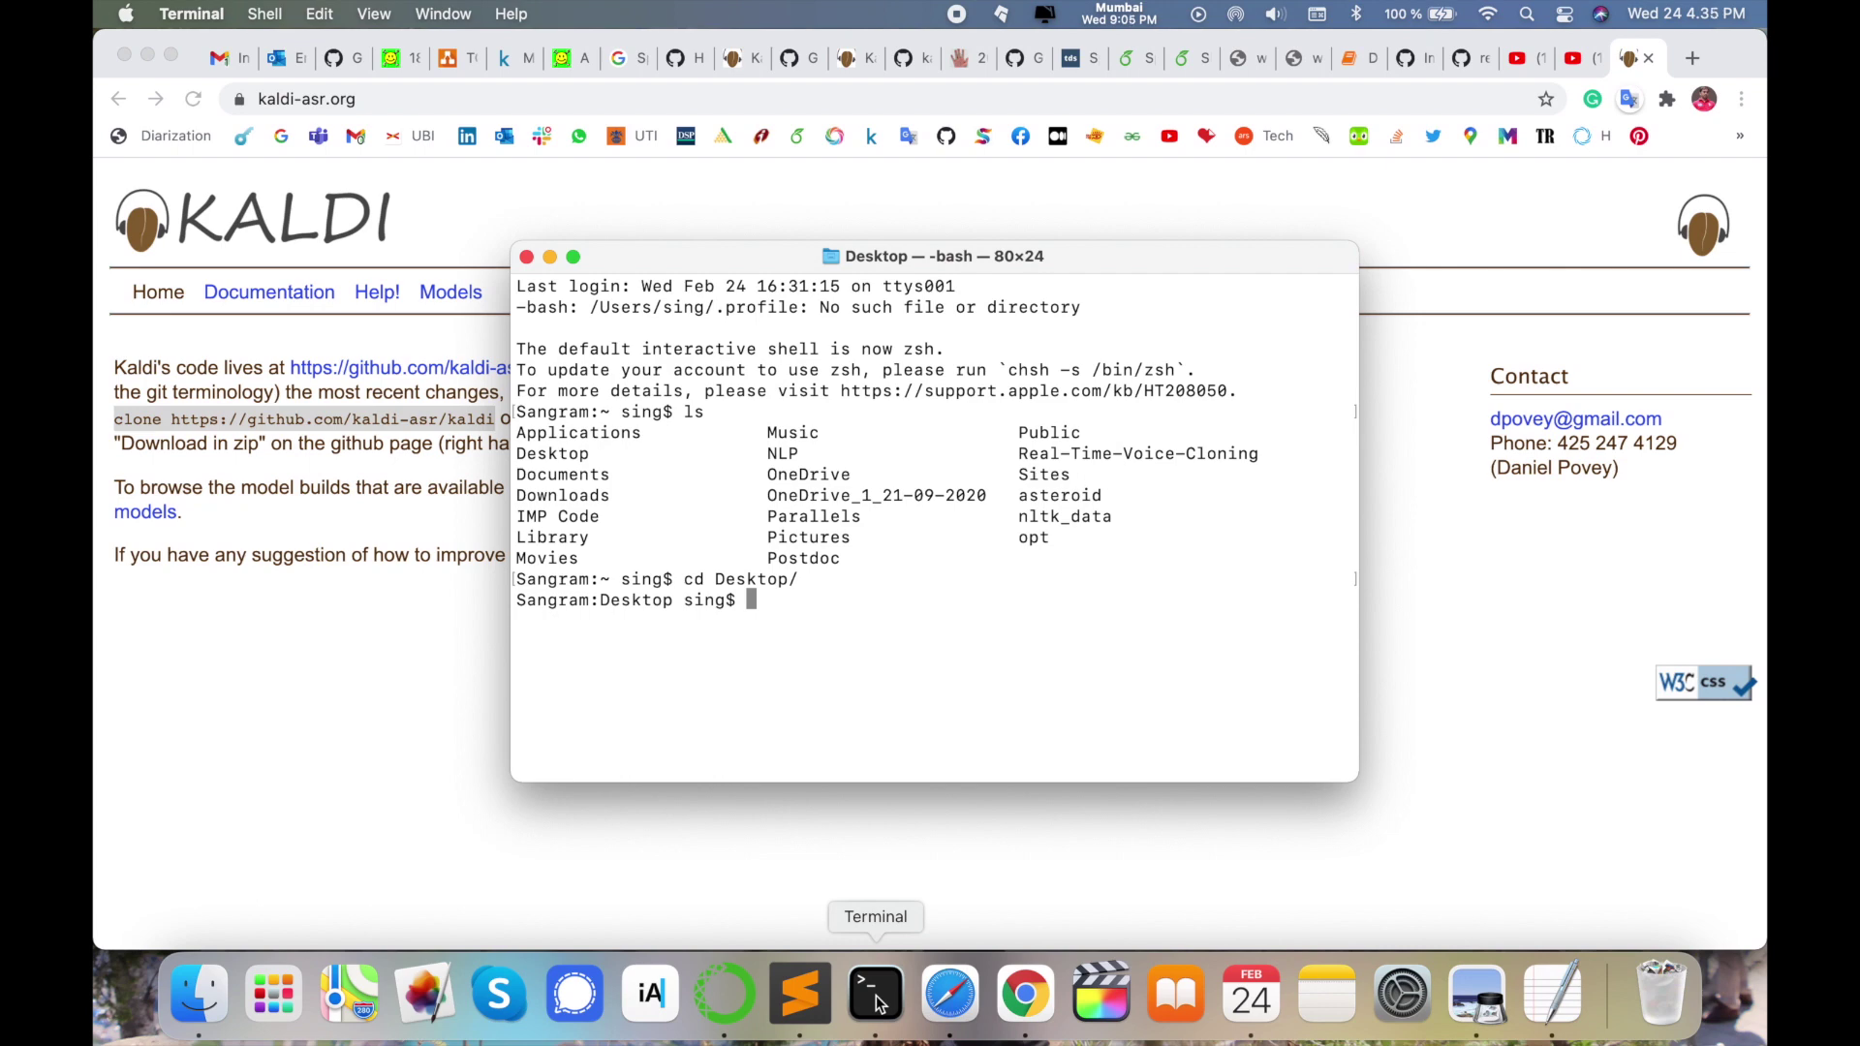
Paste the copied kaldi-asr/kaldi git clone command and run it
{"action": "left_click", "coordinate": [859, 925]}
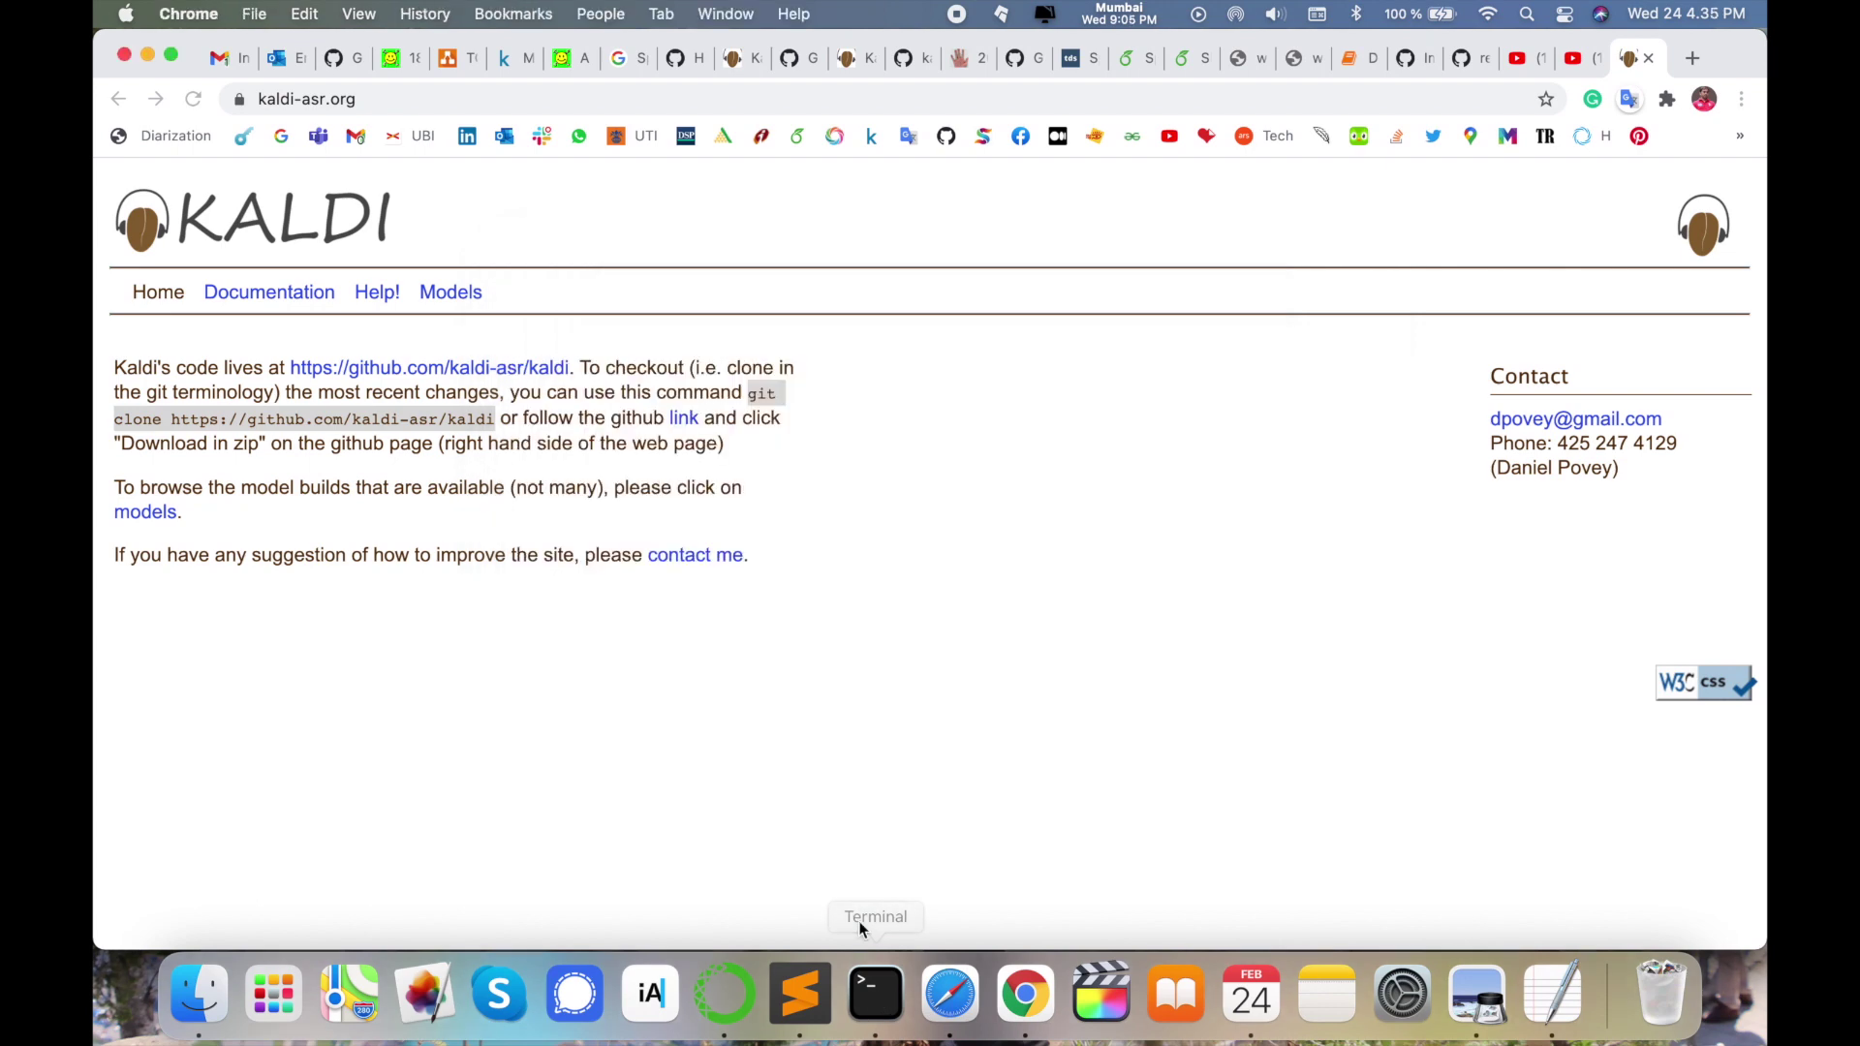
{"action": "left_click", "coordinate": [896, 983]}
{"action": "key", "text": "super+v"}
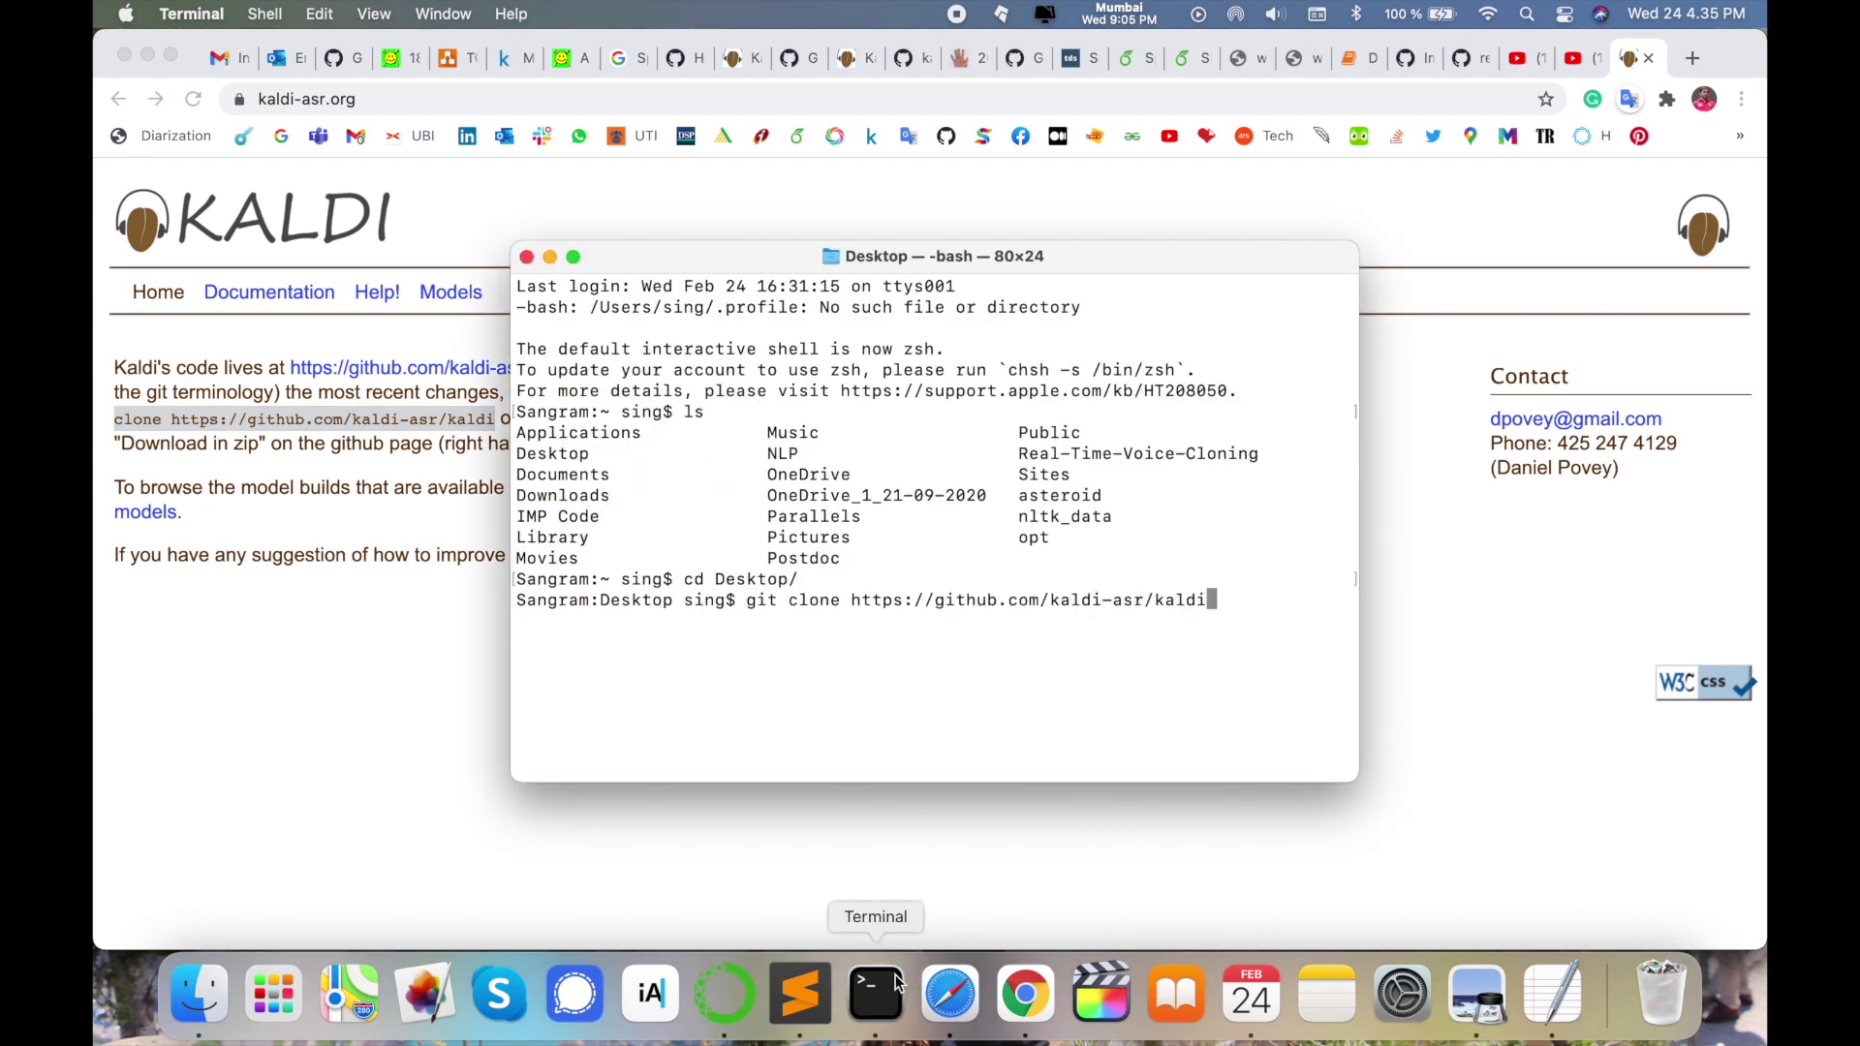
{"action": "left_click_drag", "start_coordinate": [746, 250], "coordinate": [1023, 189]}
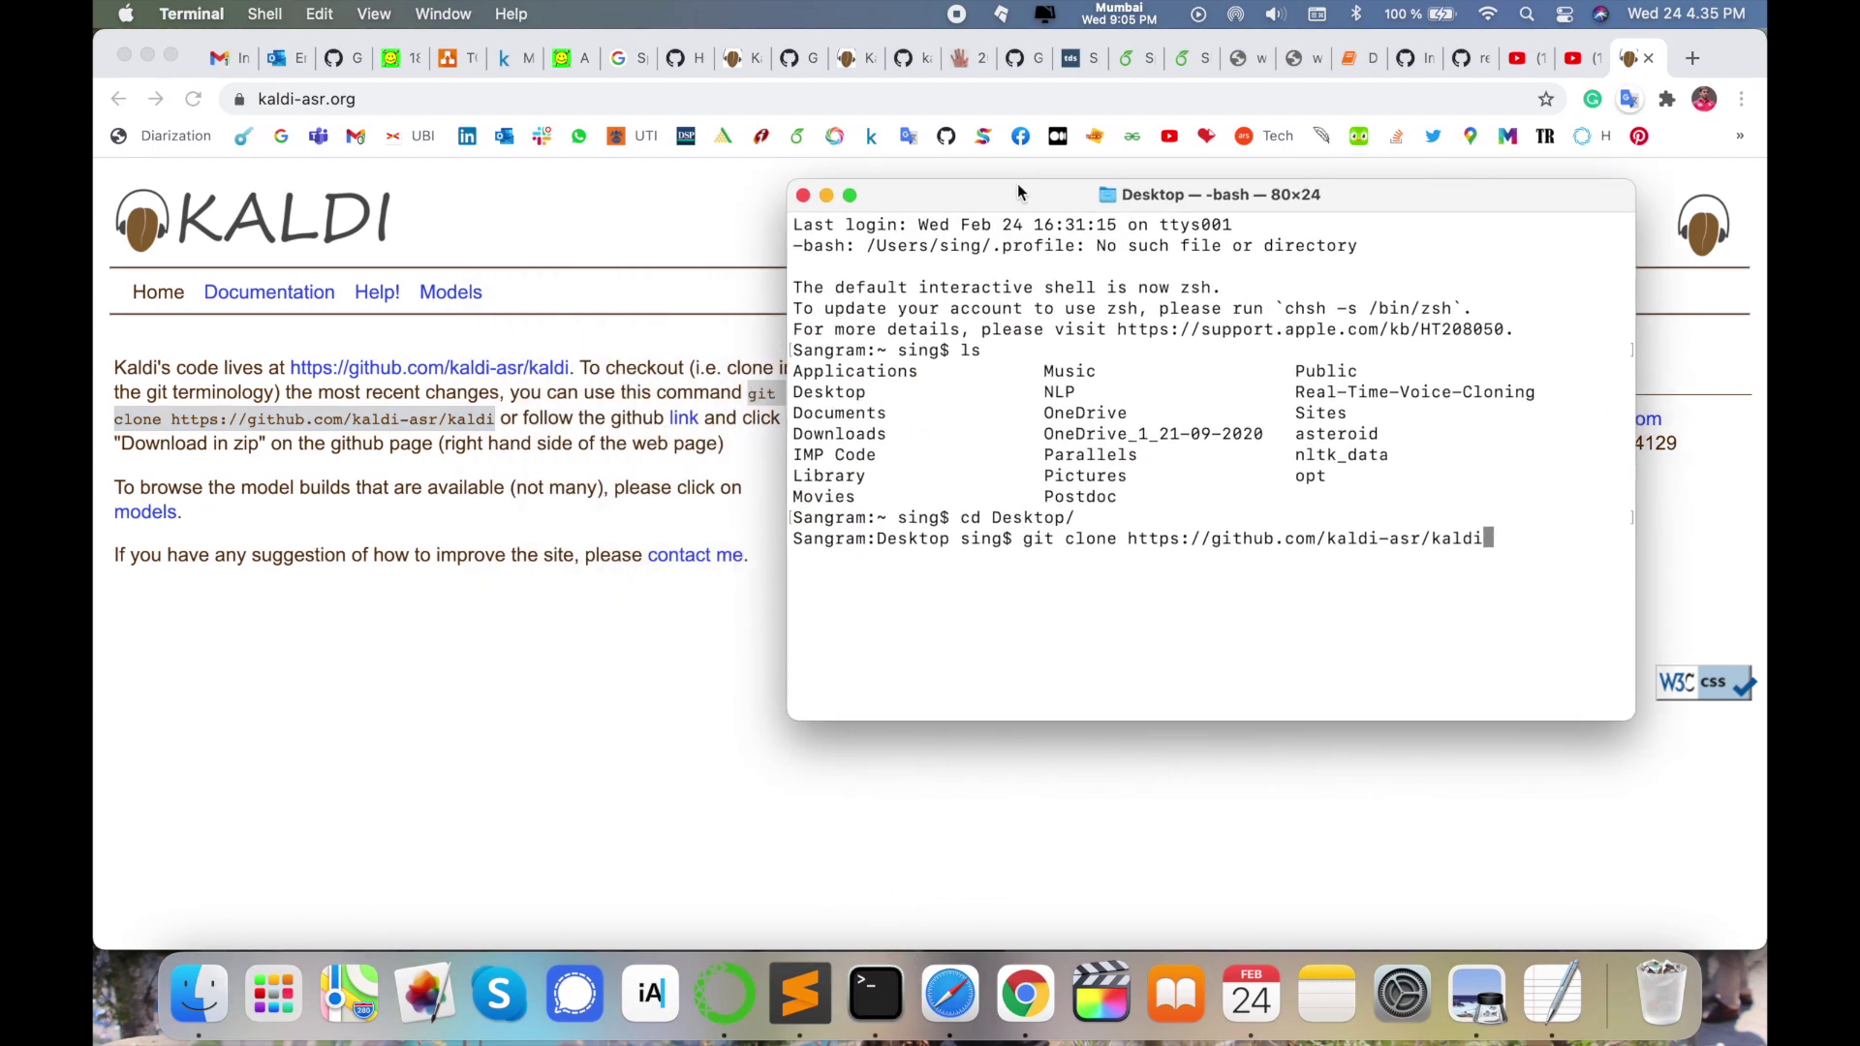
{"action": "left_click", "coordinate": [683, 487]}
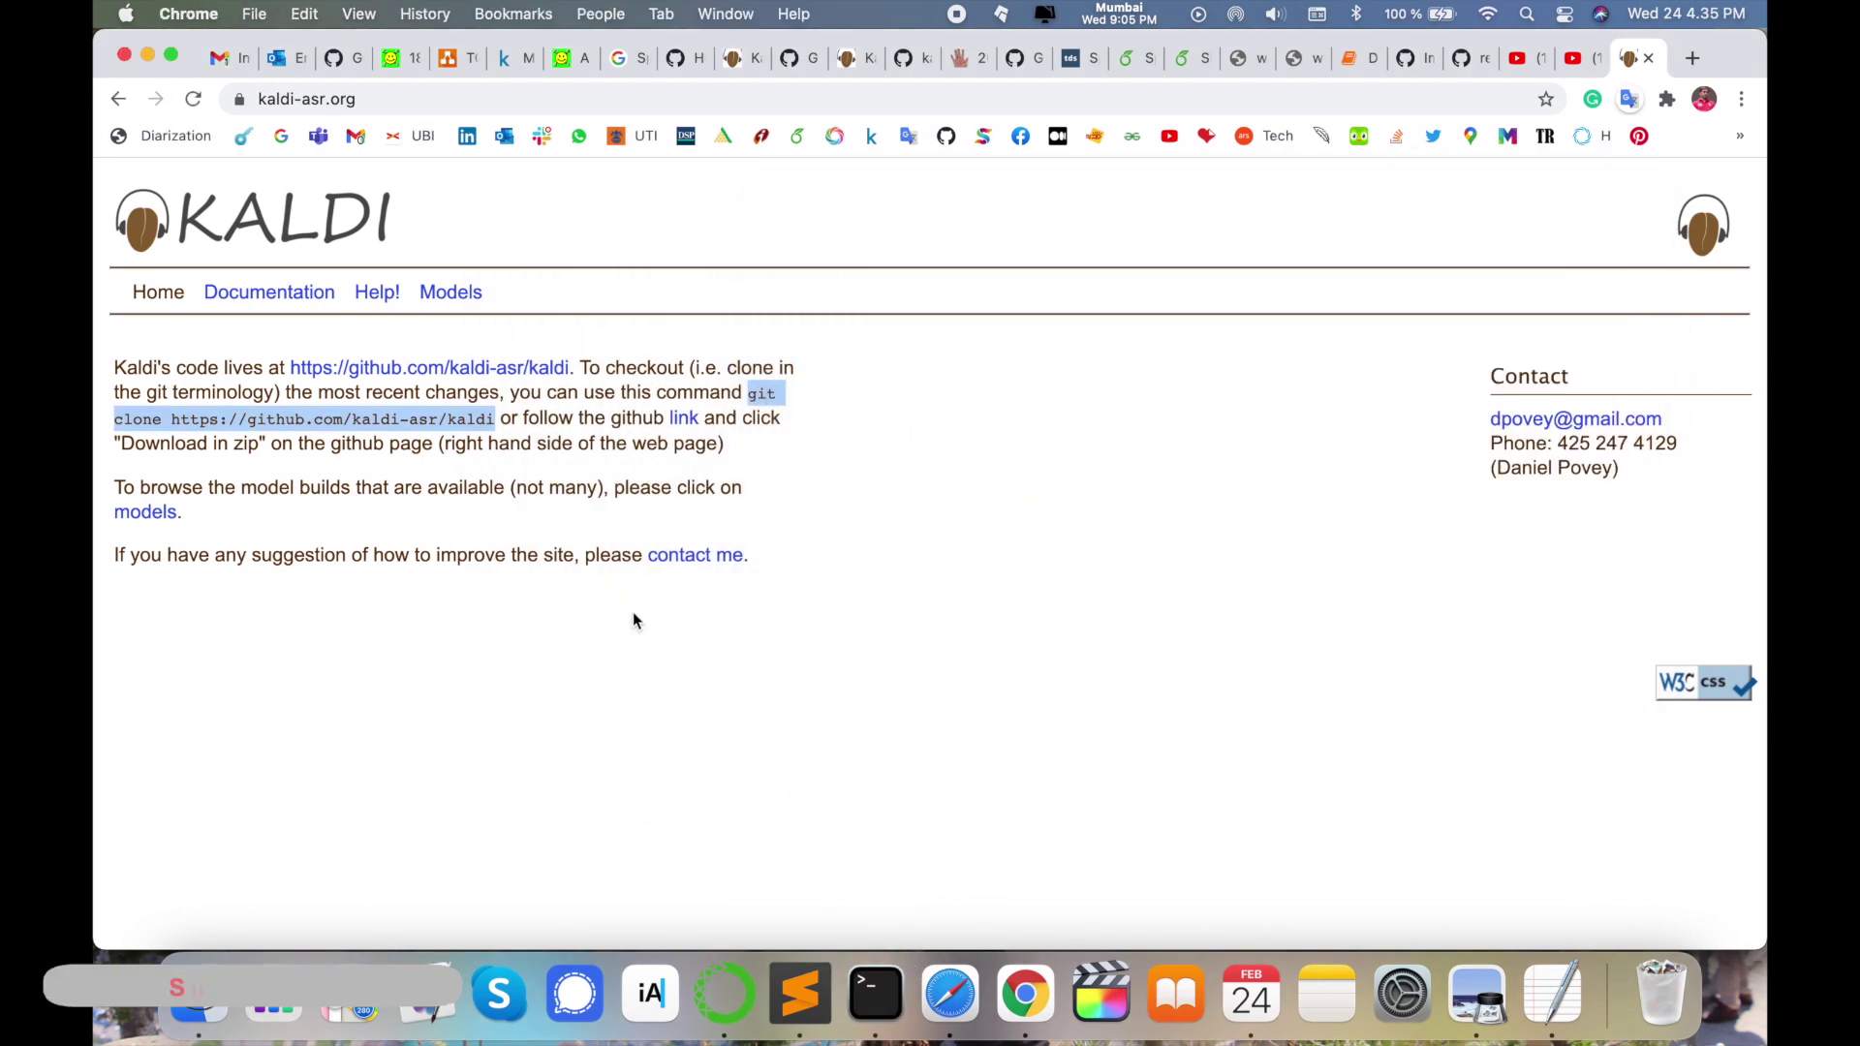
{"action": "left_click", "coordinate": [888, 1016]}
{"action": "left_click_drag", "start_coordinate": [1041, 194], "coordinate": [814, 199]}
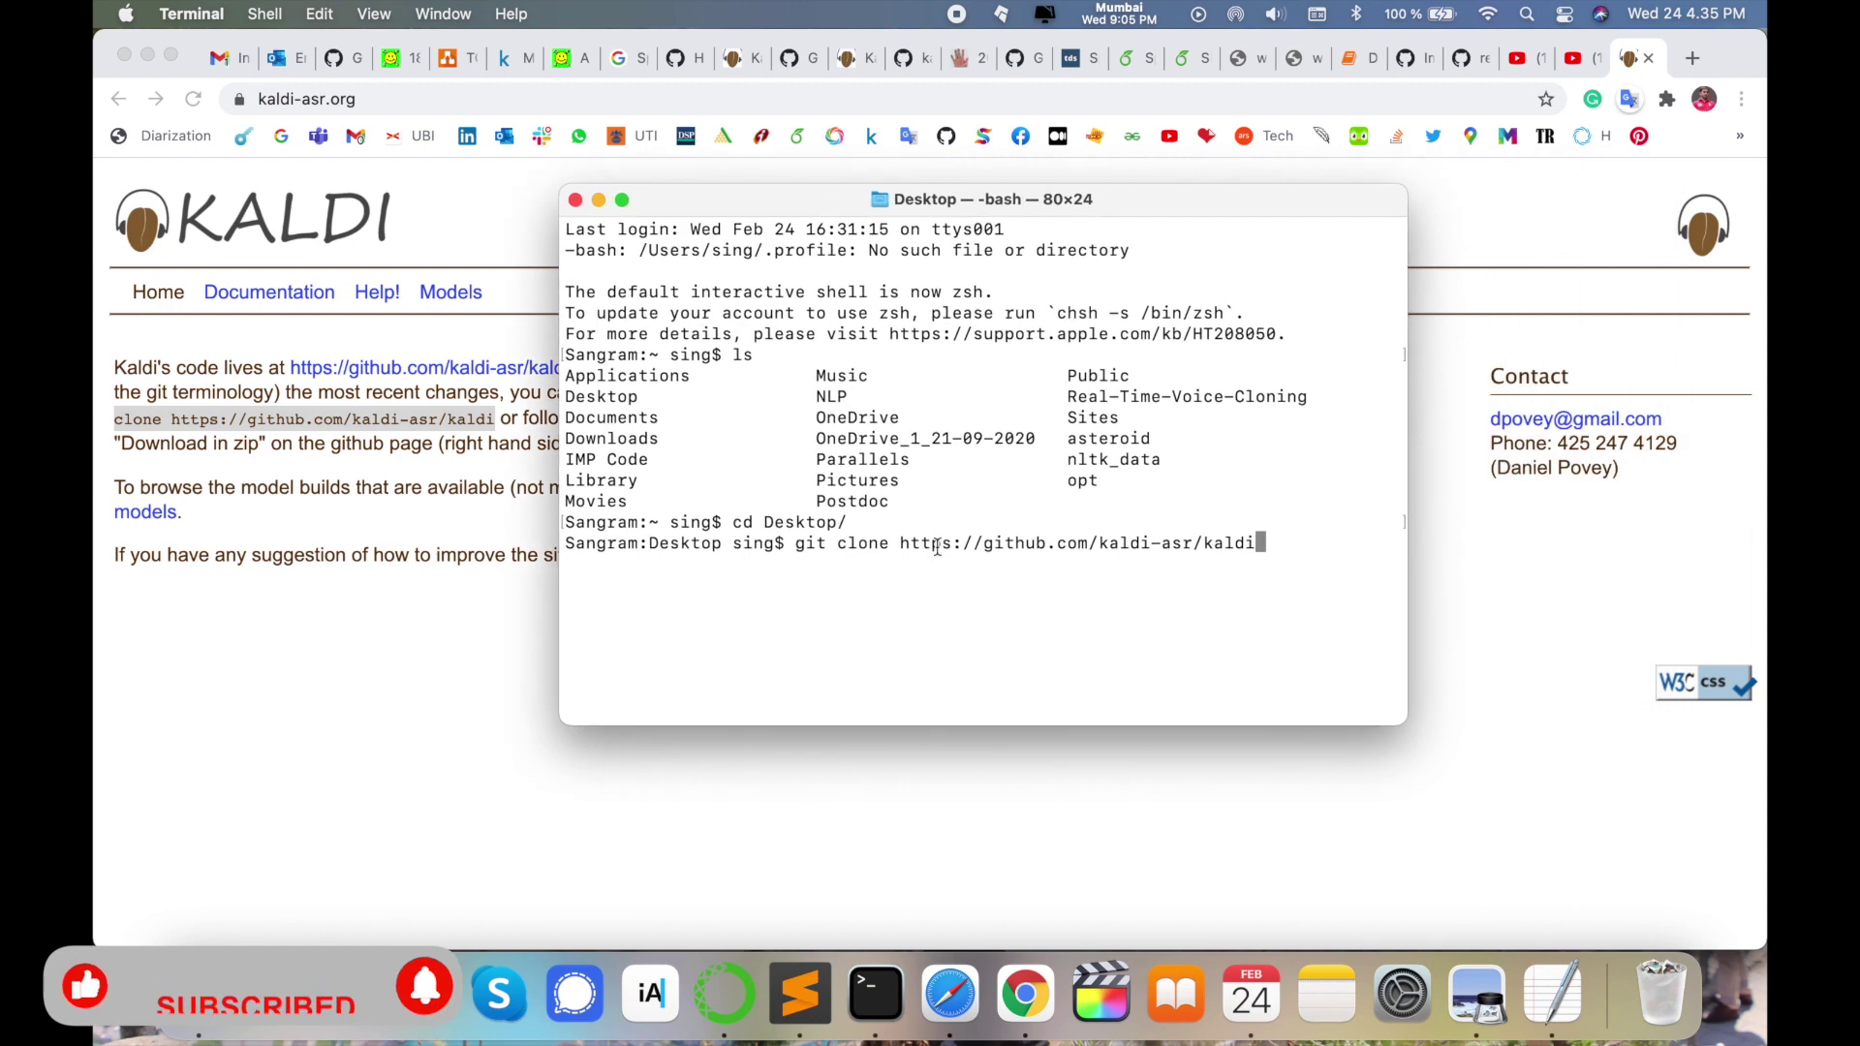
{"action": "left_click_drag", "start_coordinate": [795, 544], "coordinate": [1287, 537]}
{"action": "key", "text": "Return"}
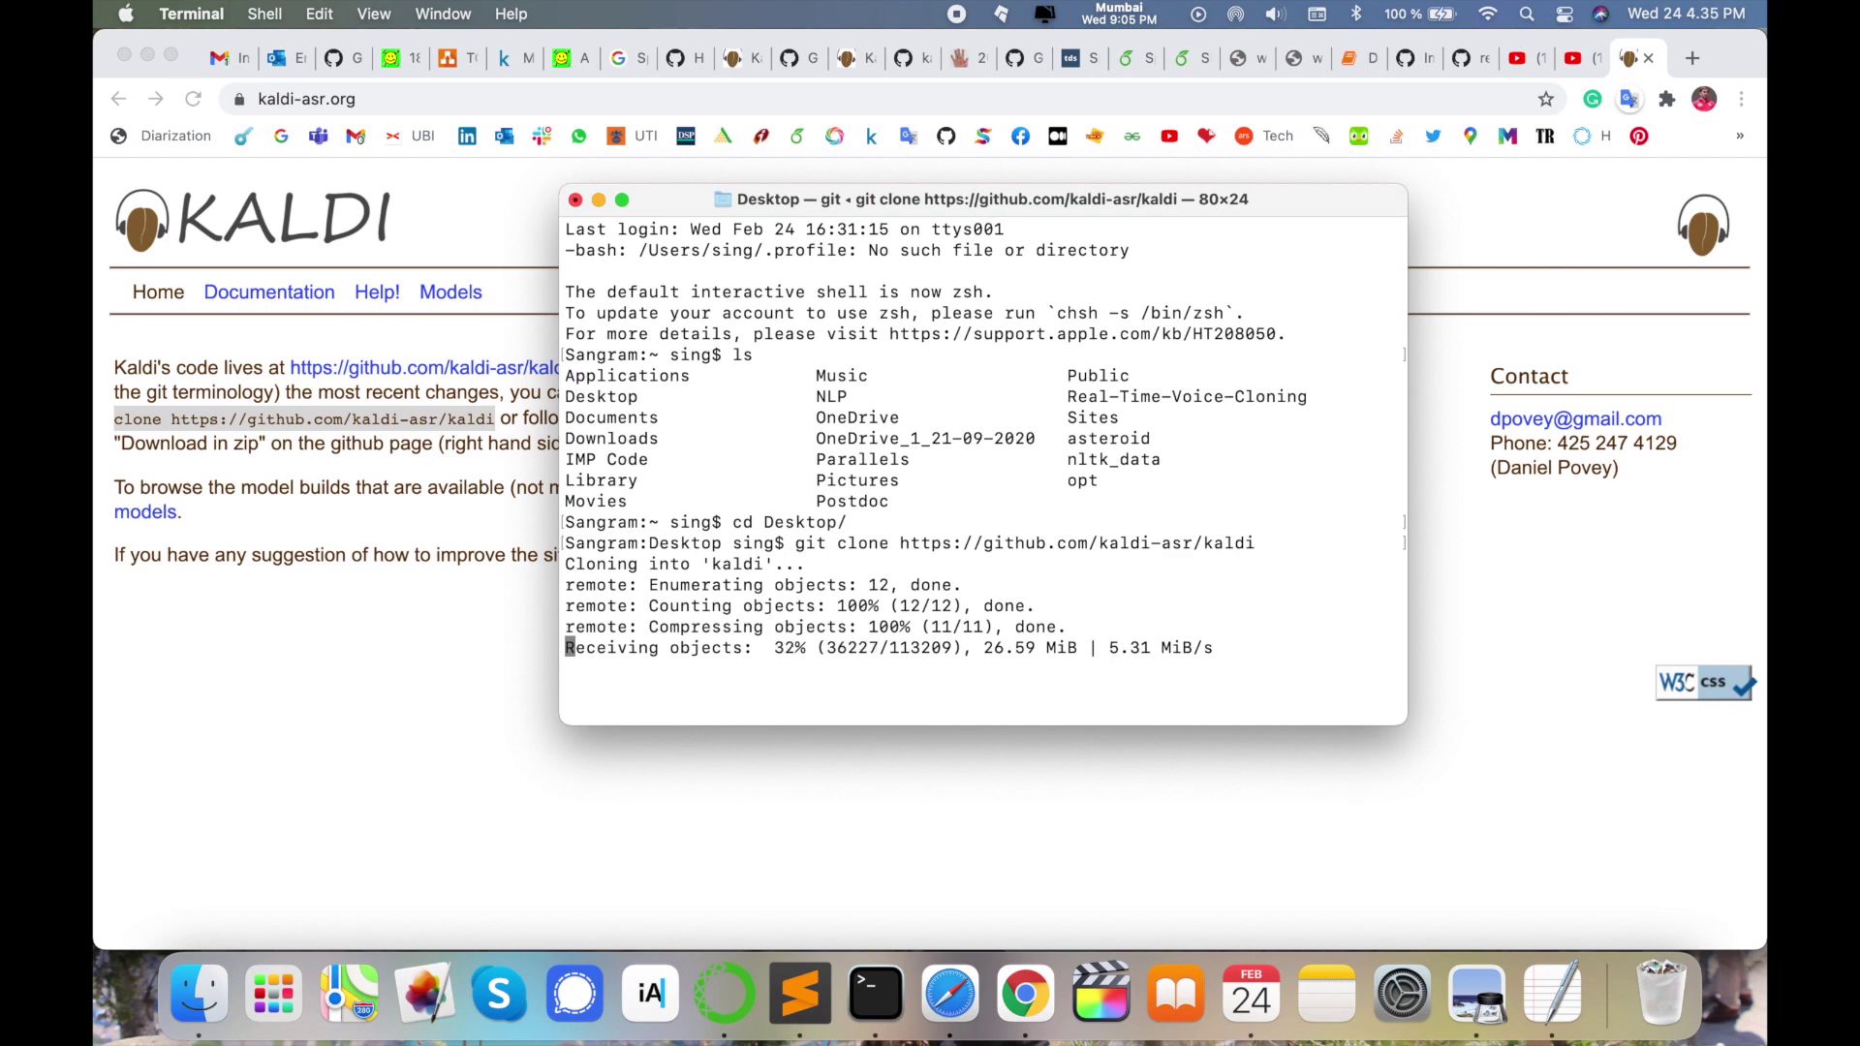
Check the new kaldi folder on the Desktop in Finder while the clone finishes
{"action": "left_click", "coordinate": [201, 1016]}
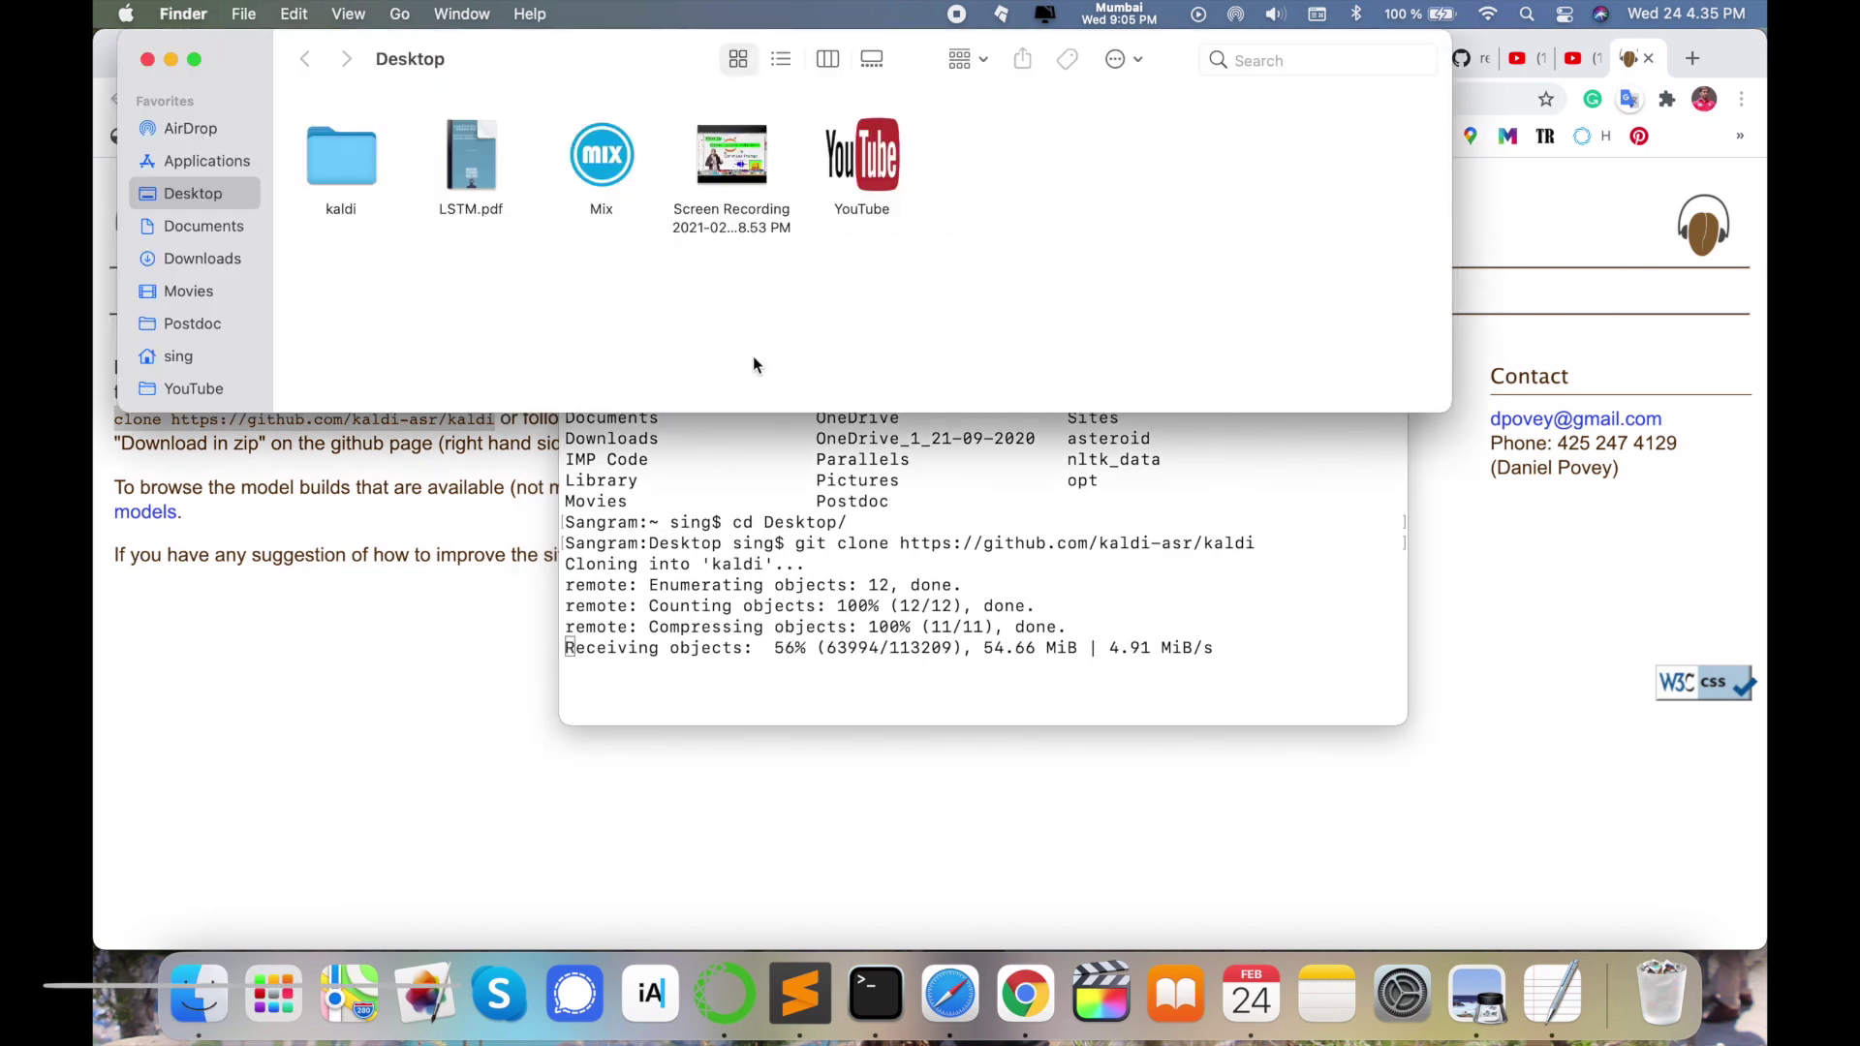
{"action": "left_click", "coordinate": [337, 159]}
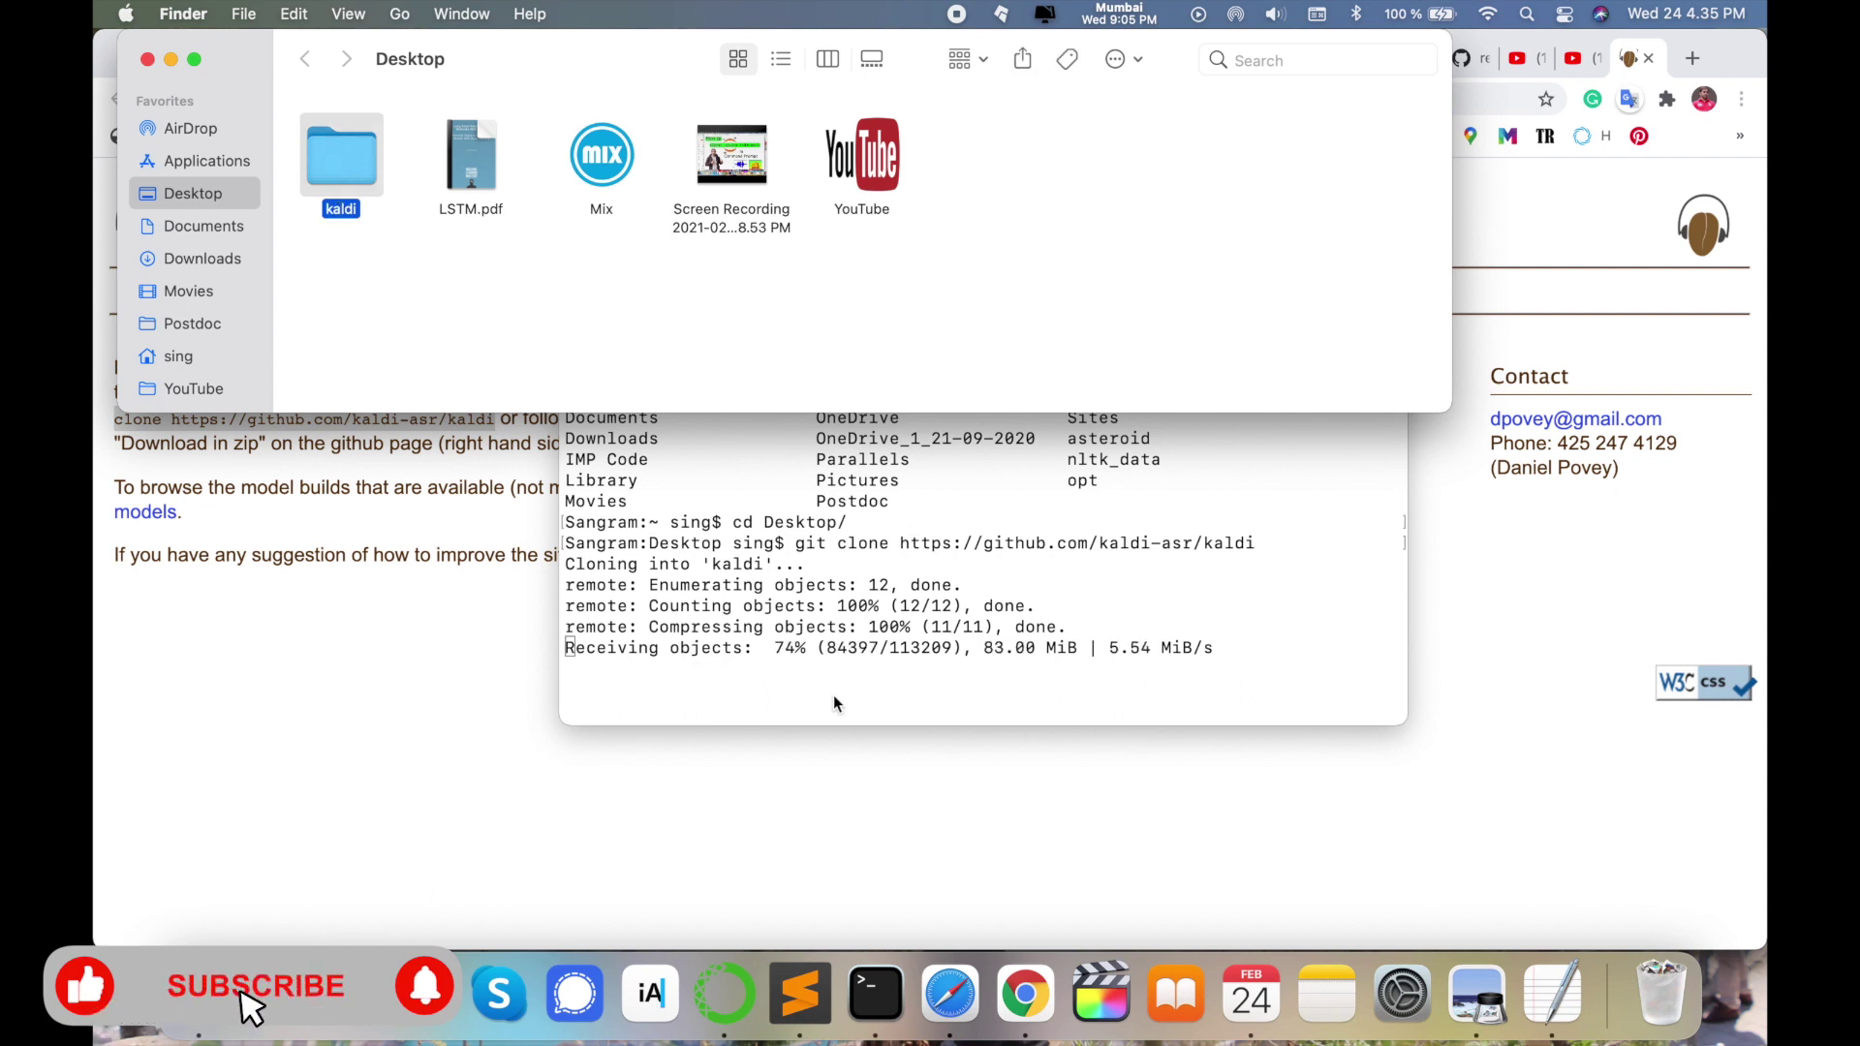
{"action": "left_click", "coordinate": [782, 652]}
{"action": "left_click_drag", "start_coordinate": [618, 647], "coordinate": [1231, 647]}
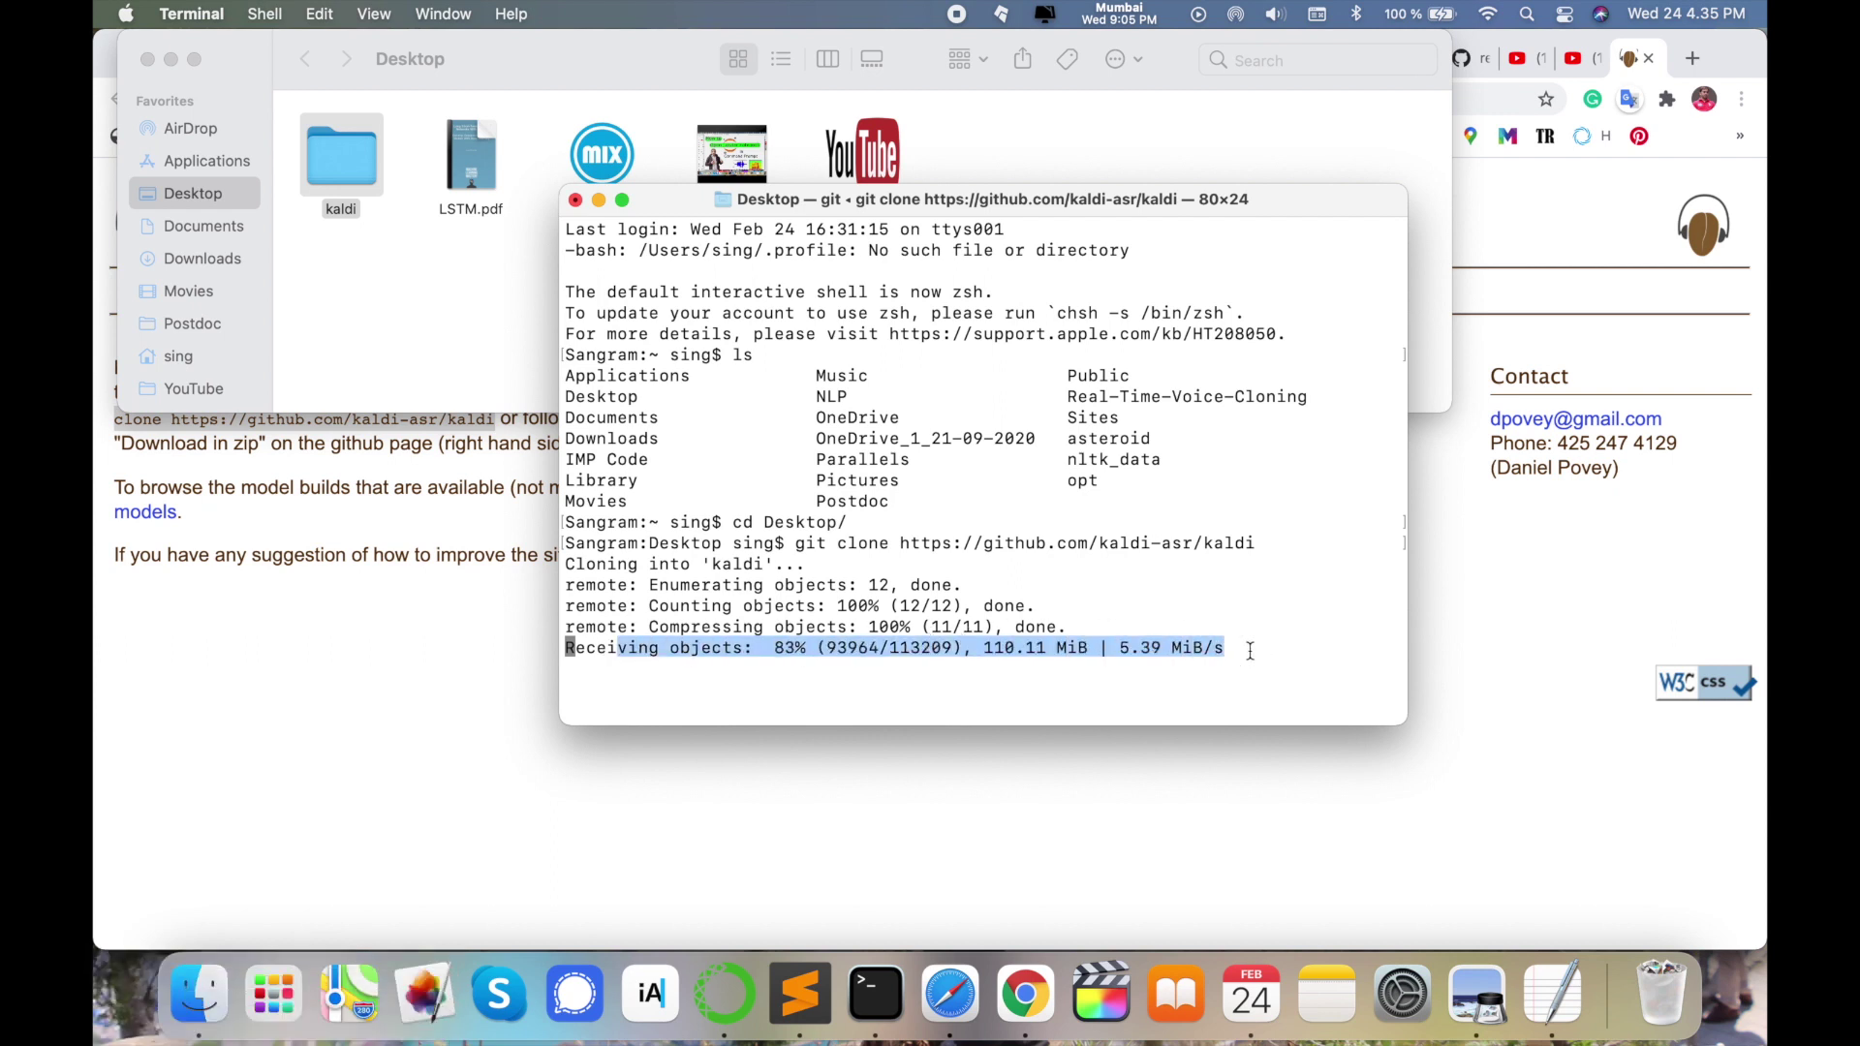
{"action": "left_click", "coordinate": [365, 95]}
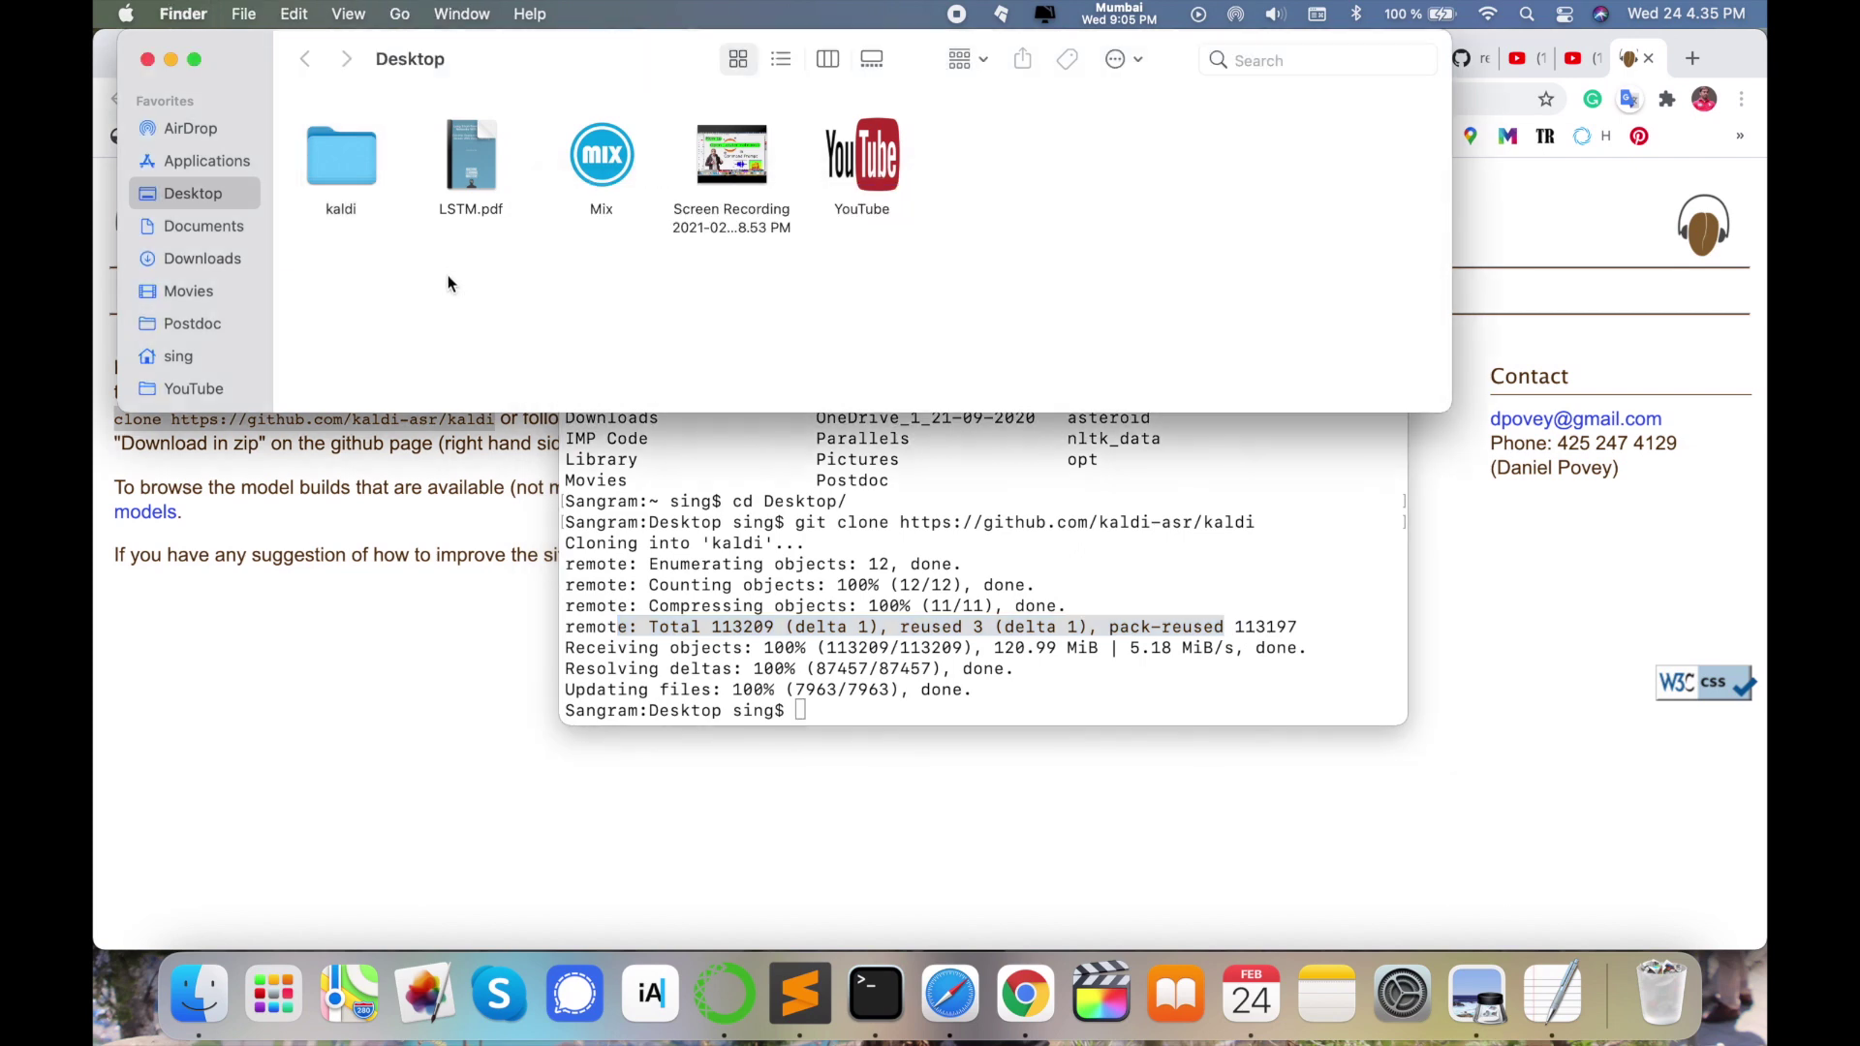
Open kaldi/egs in an enlarged window and clean up the recipe folders by name
{"action": "double_click", "coordinate": [334, 176]}
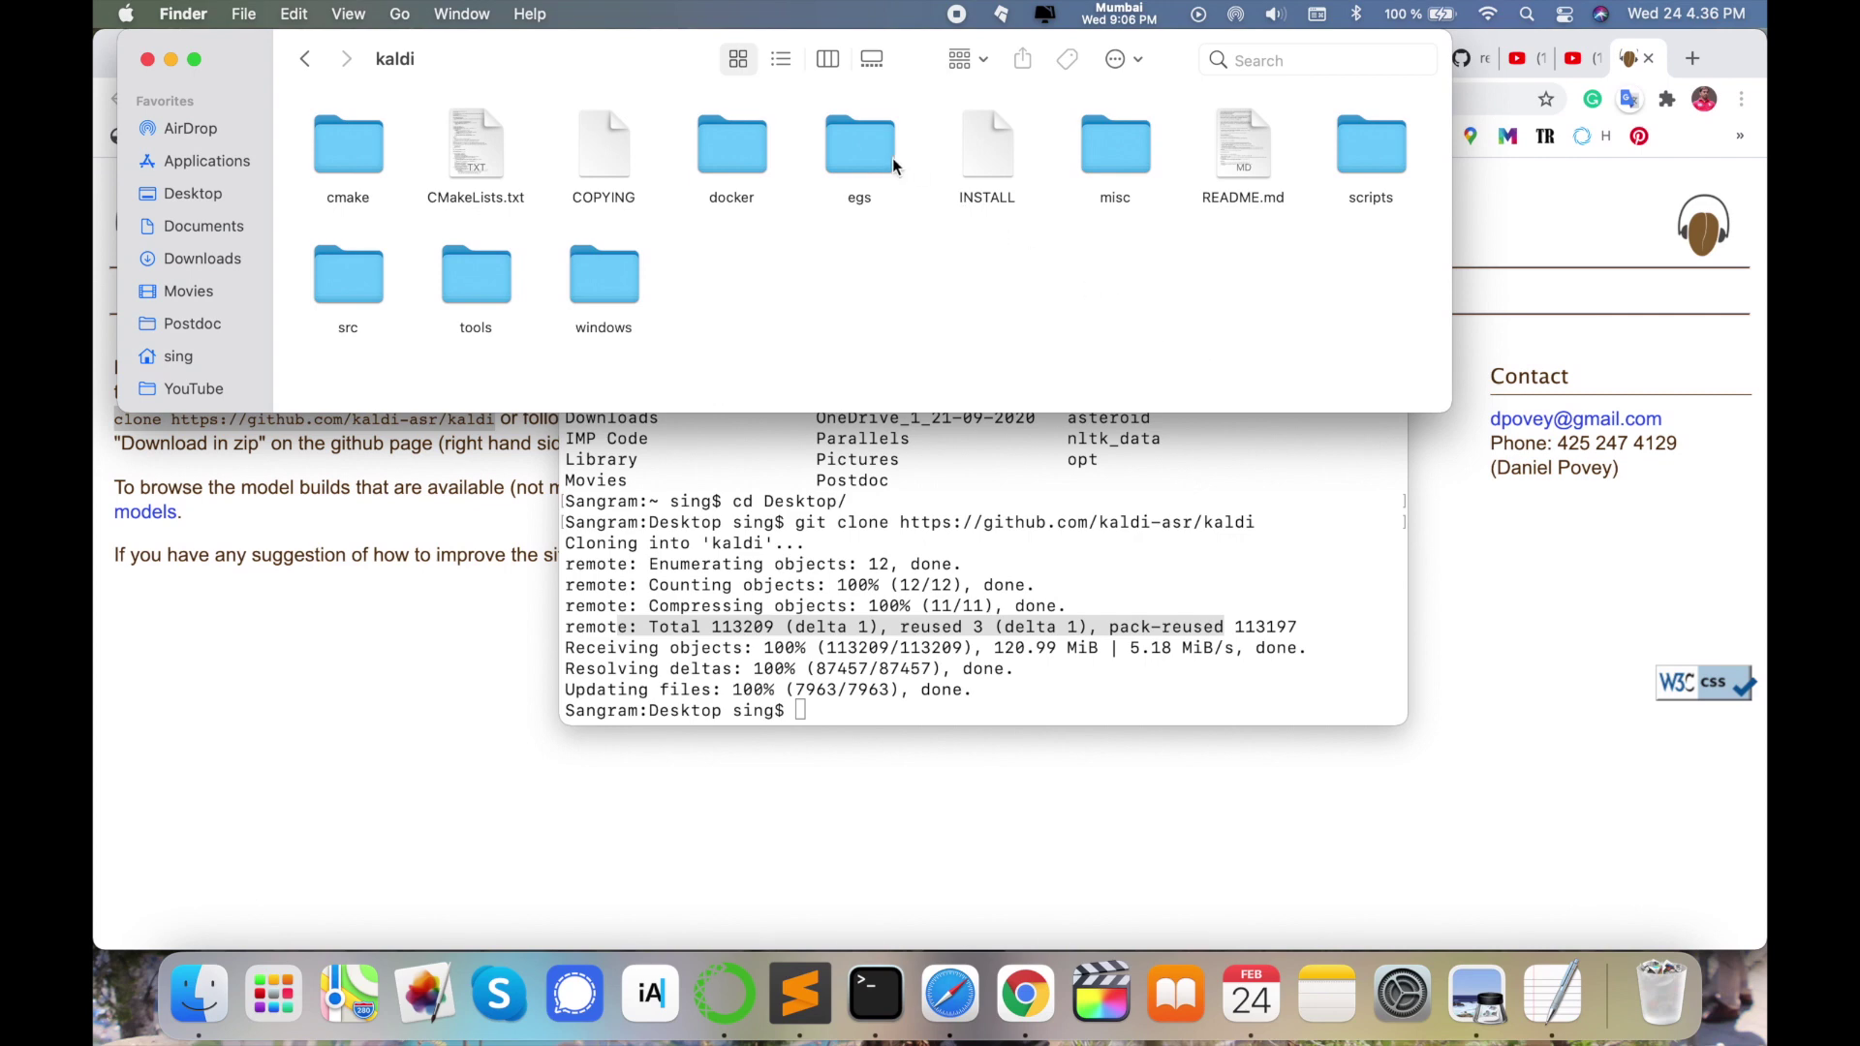
{"action": "double_click", "coordinate": [860, 148]}
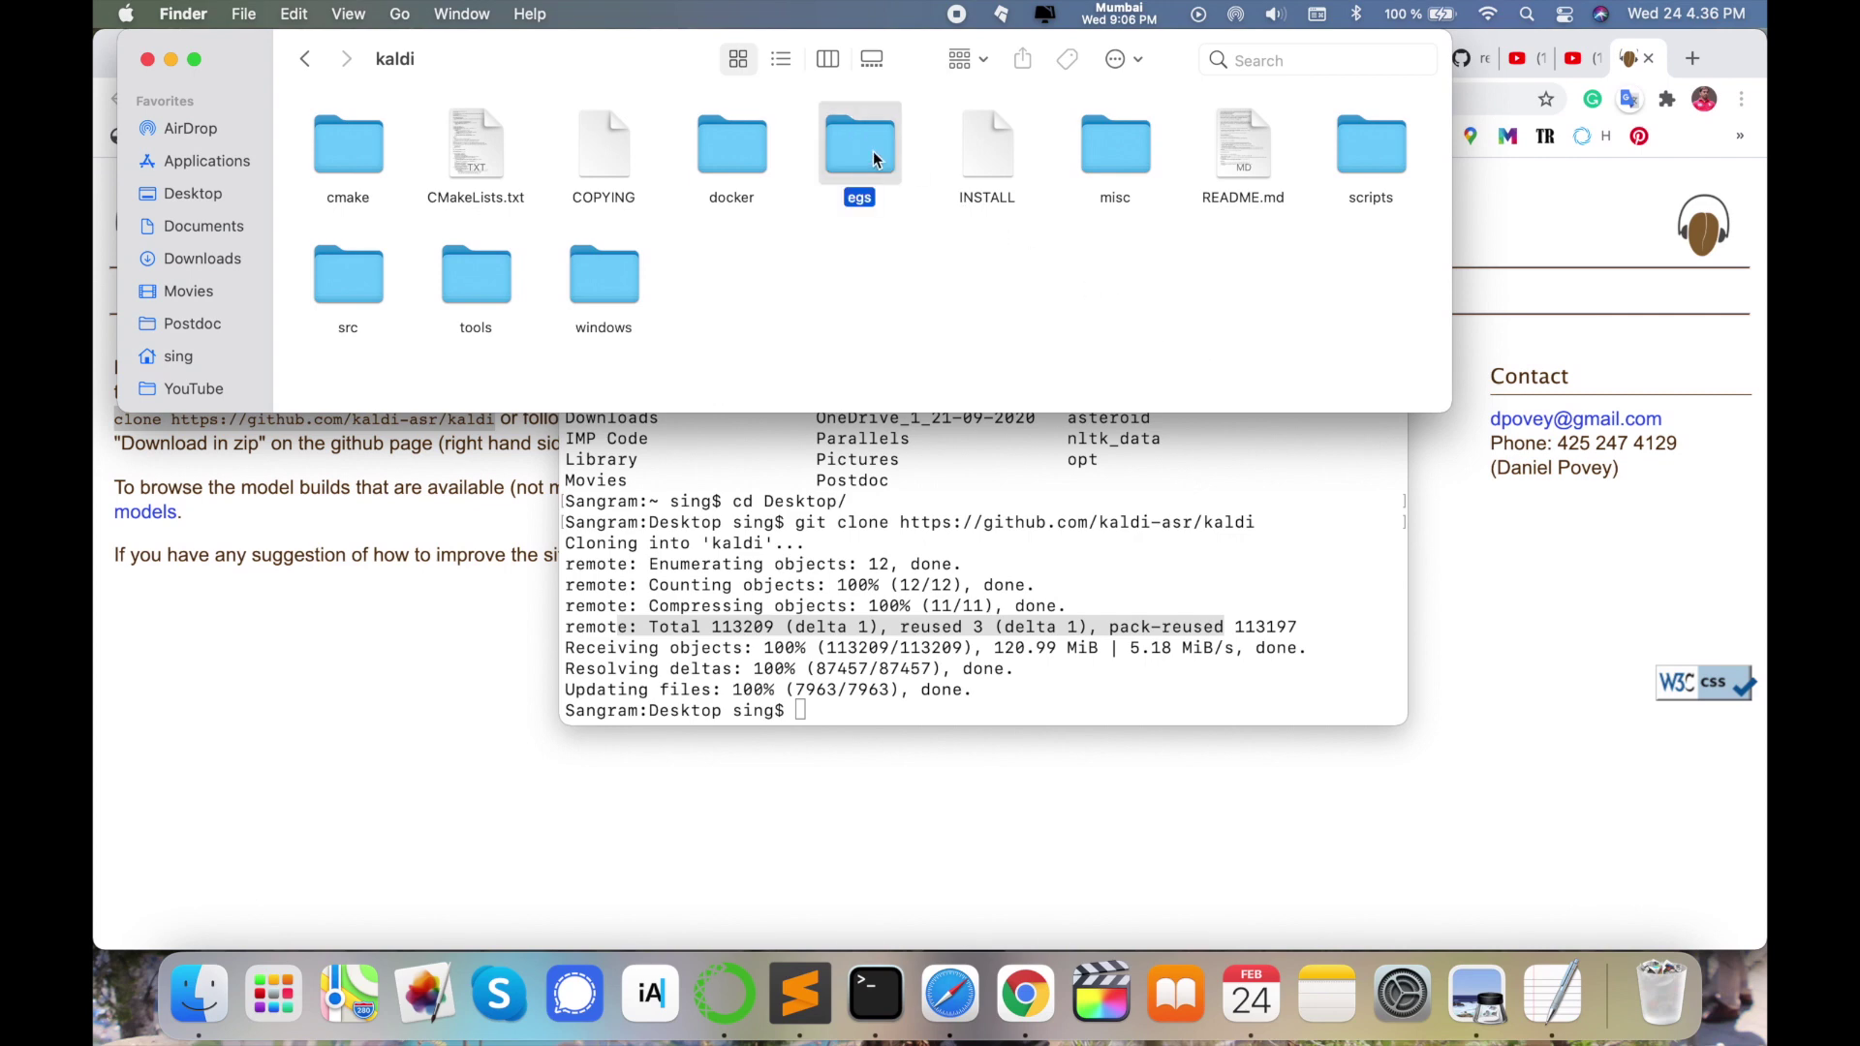
{"action": "double_click", "coordinate": [1453, 407]}
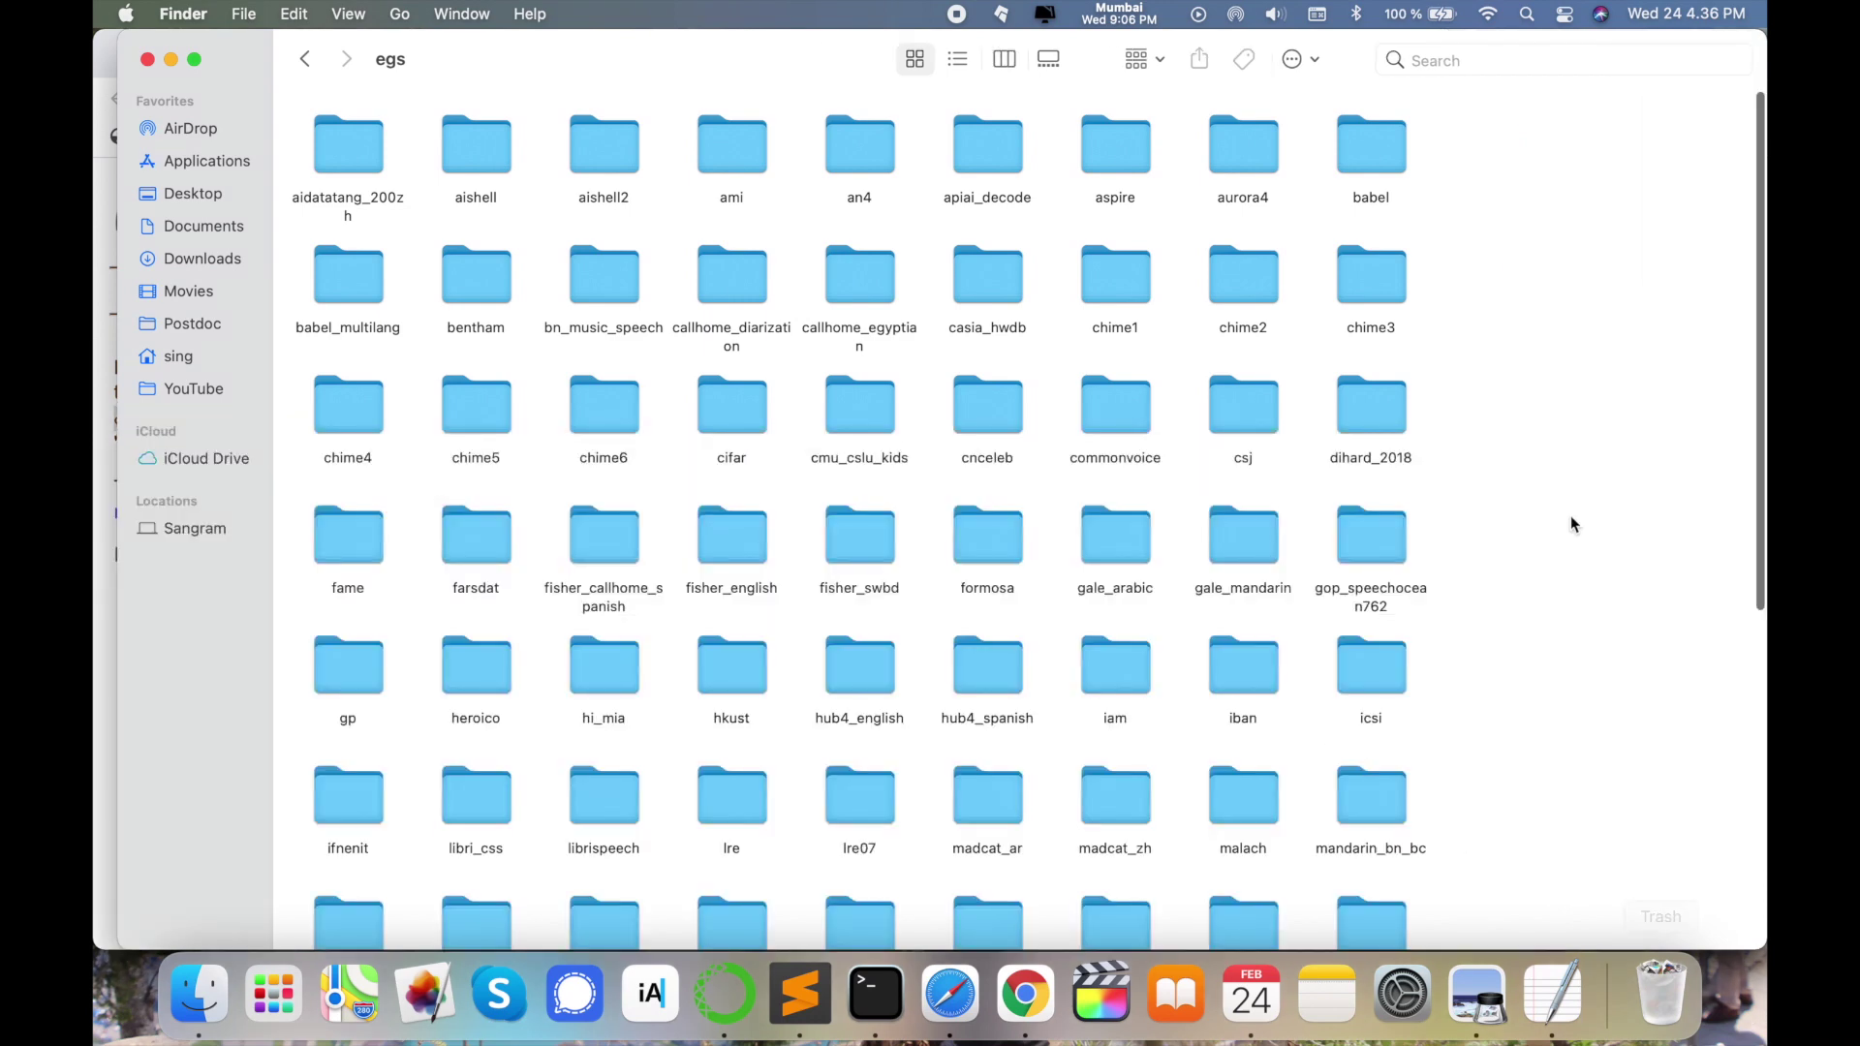
{"action": "right_click", "coordinate": [1510, 326]}
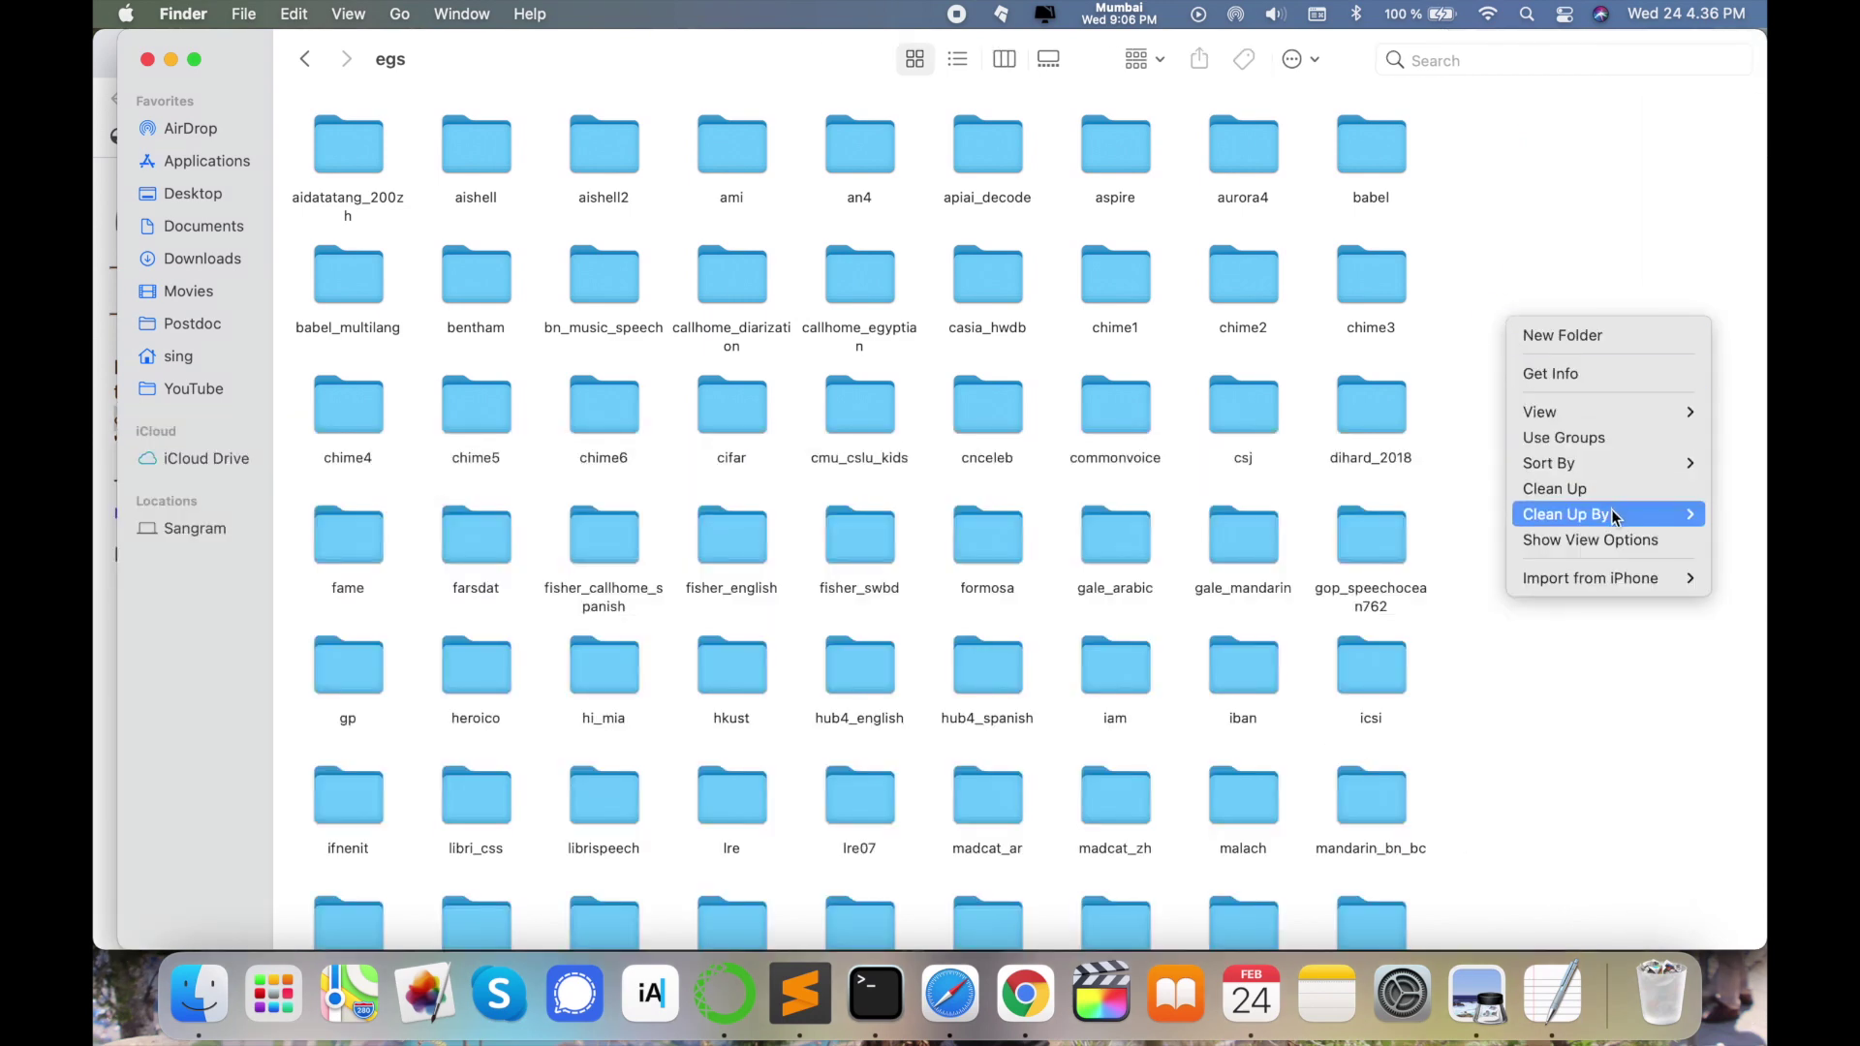
{"action": "mouse_move", "coordinate": [1613, 517]}
{"action": "left_click", "coordinate": [1422, 509]}
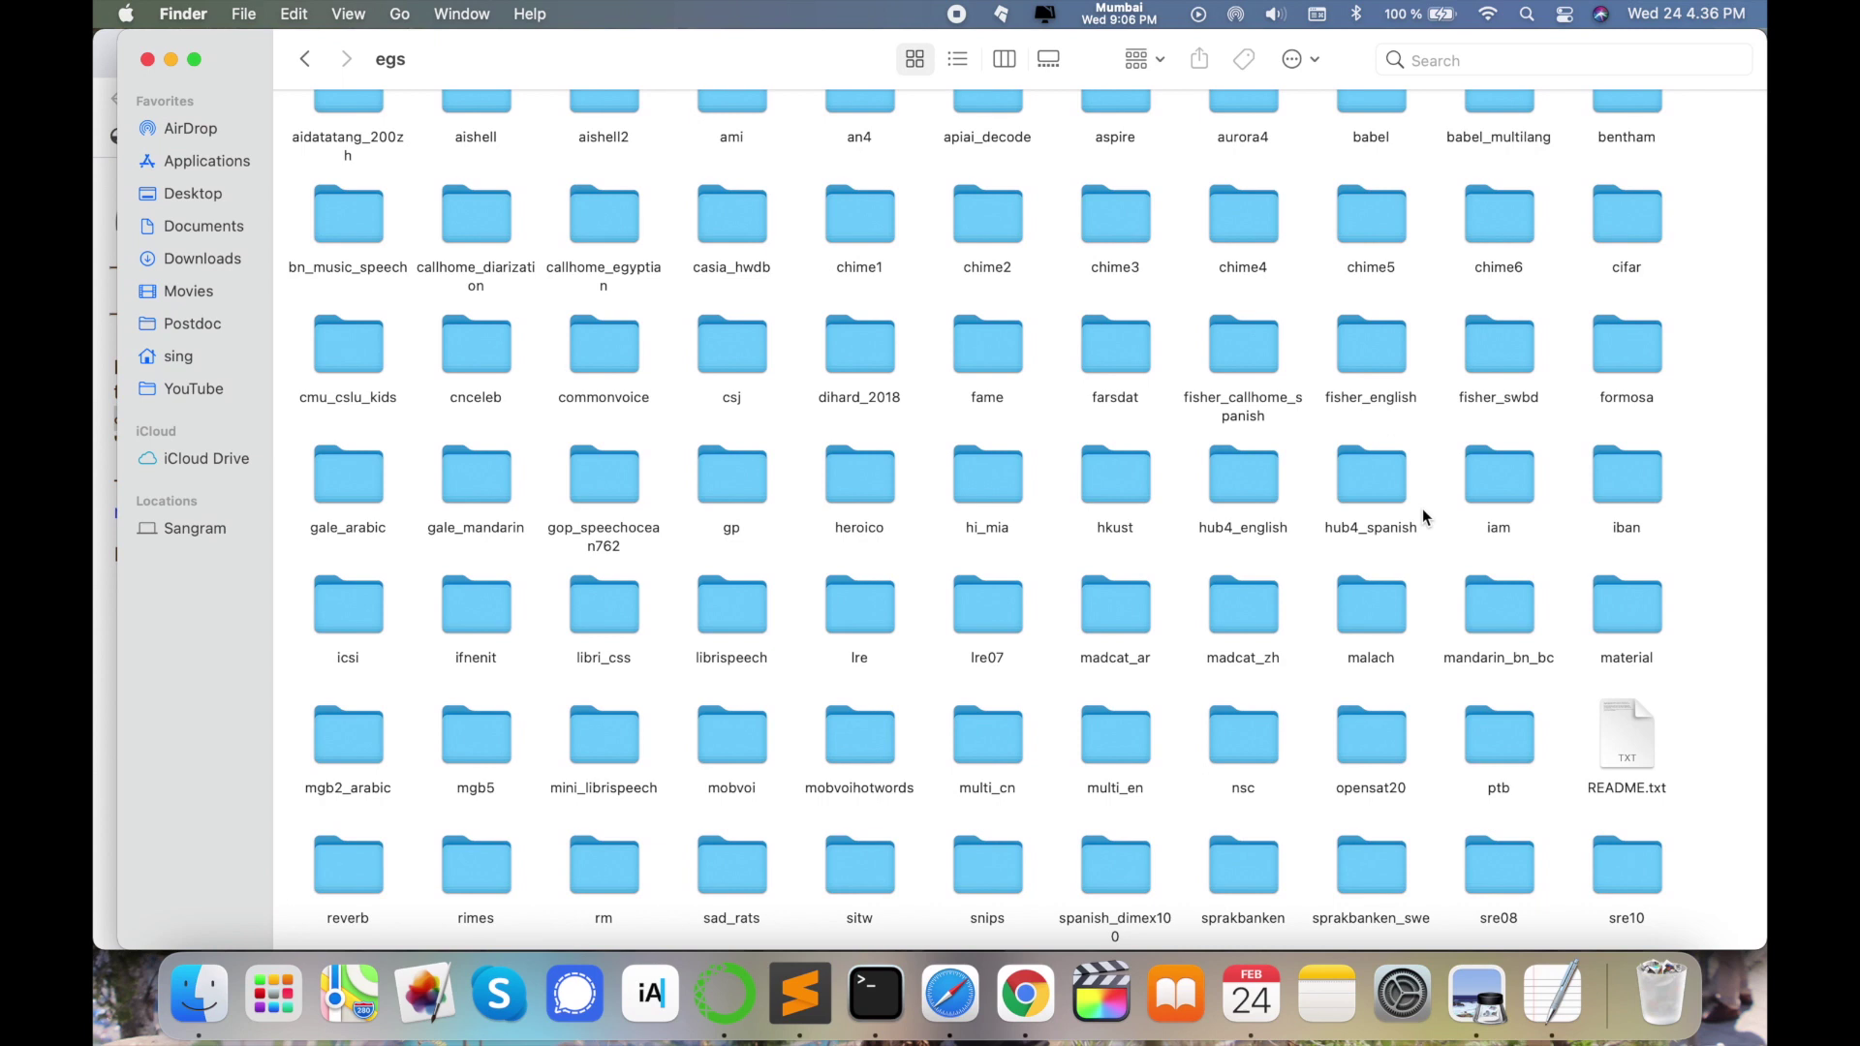
{"action": "scroll", "coordinate": [847, 359], "scroll_direction": "up", "scroll_amount": 2}
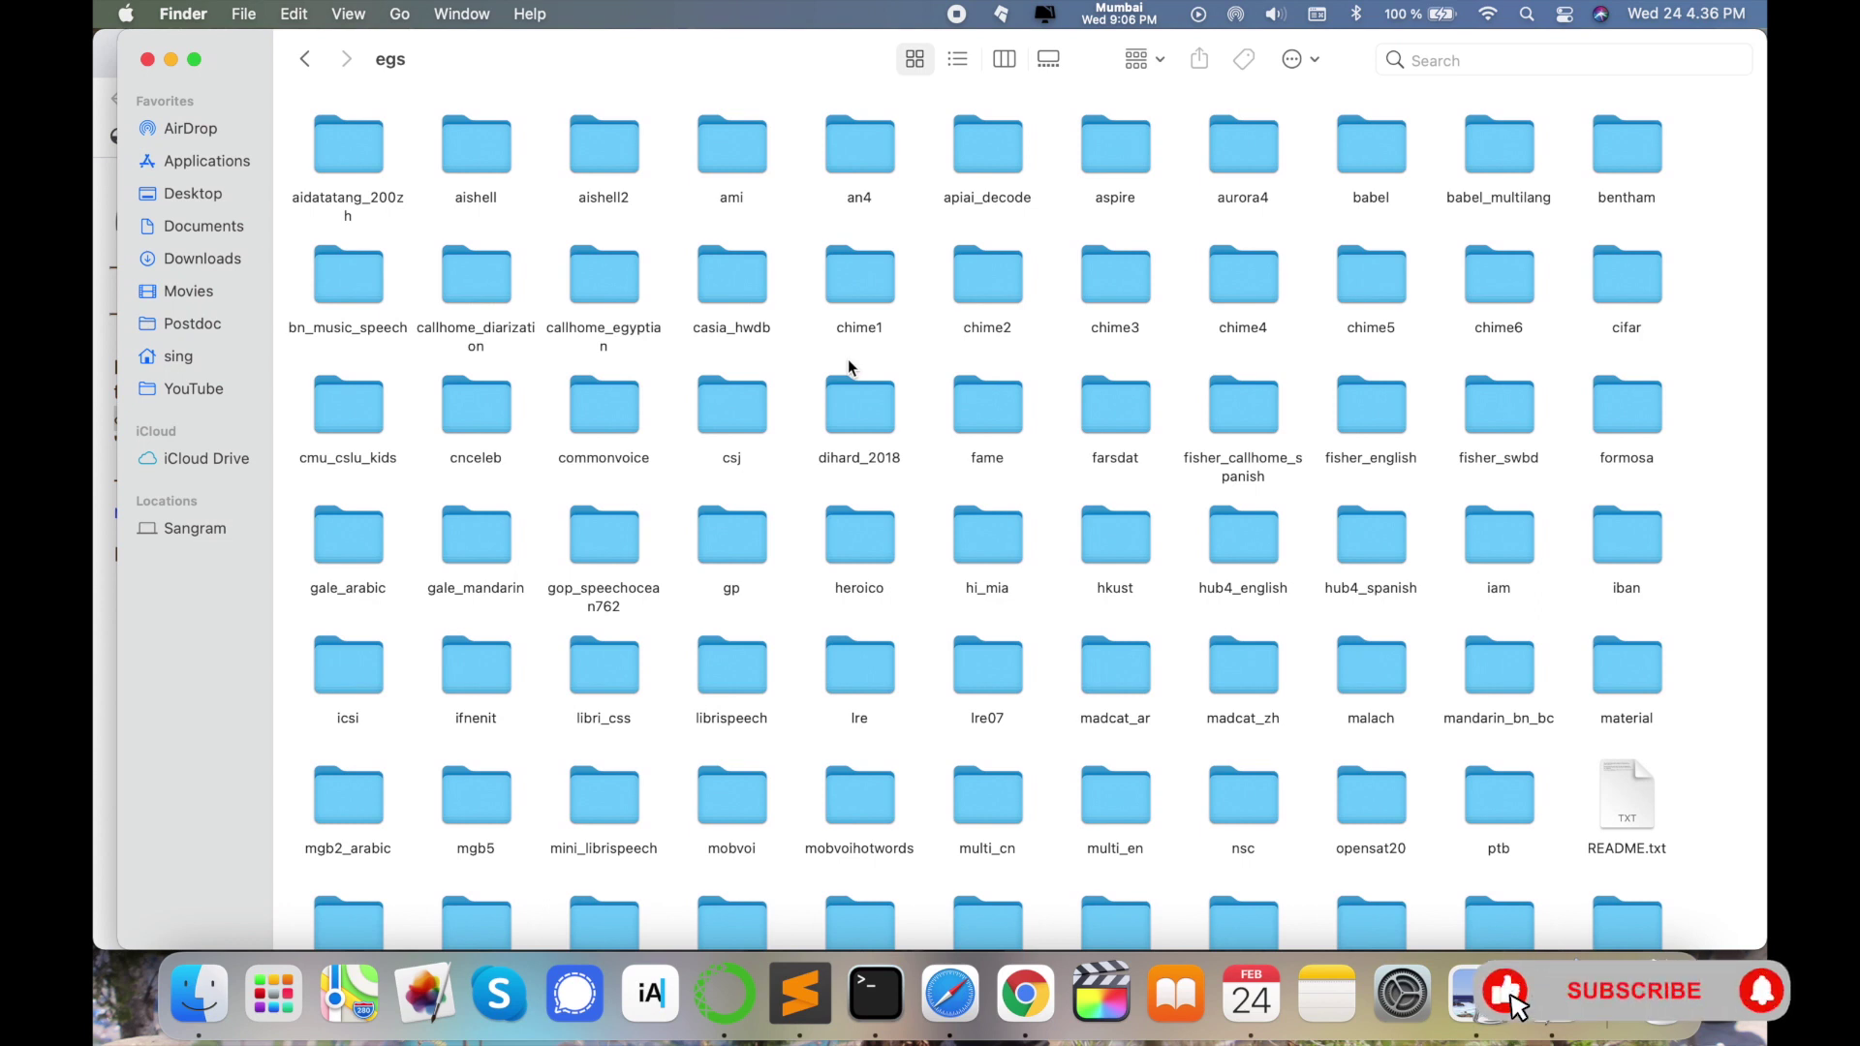
Look inside the aspire s5 recipe, go back to egs, then up to the kaldi folder
{"action": "double_click", "coordinate": [1121, 167]}
{"action": "double_click", "coordinate": [467, 145]}
{"action": "left_click", "coordinate": [308, 61]}
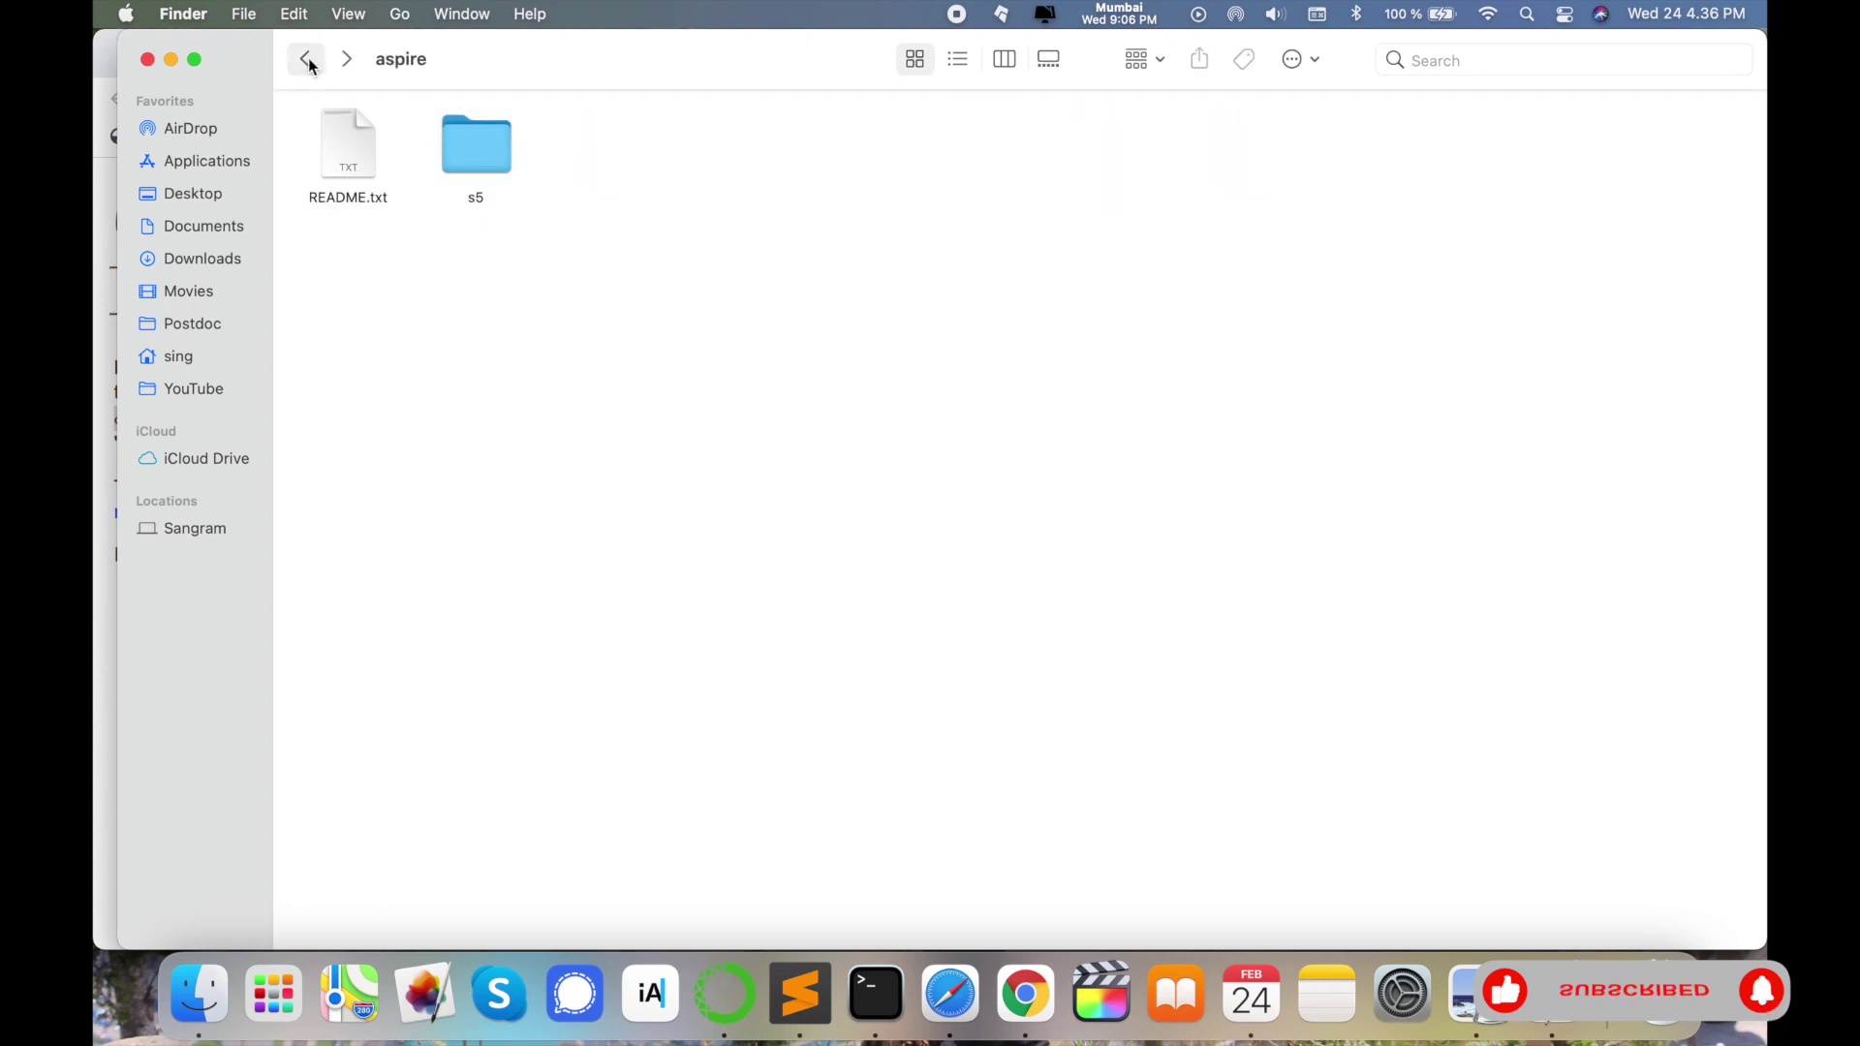
{"action": "left_click", "coordinate": [309, 62]}
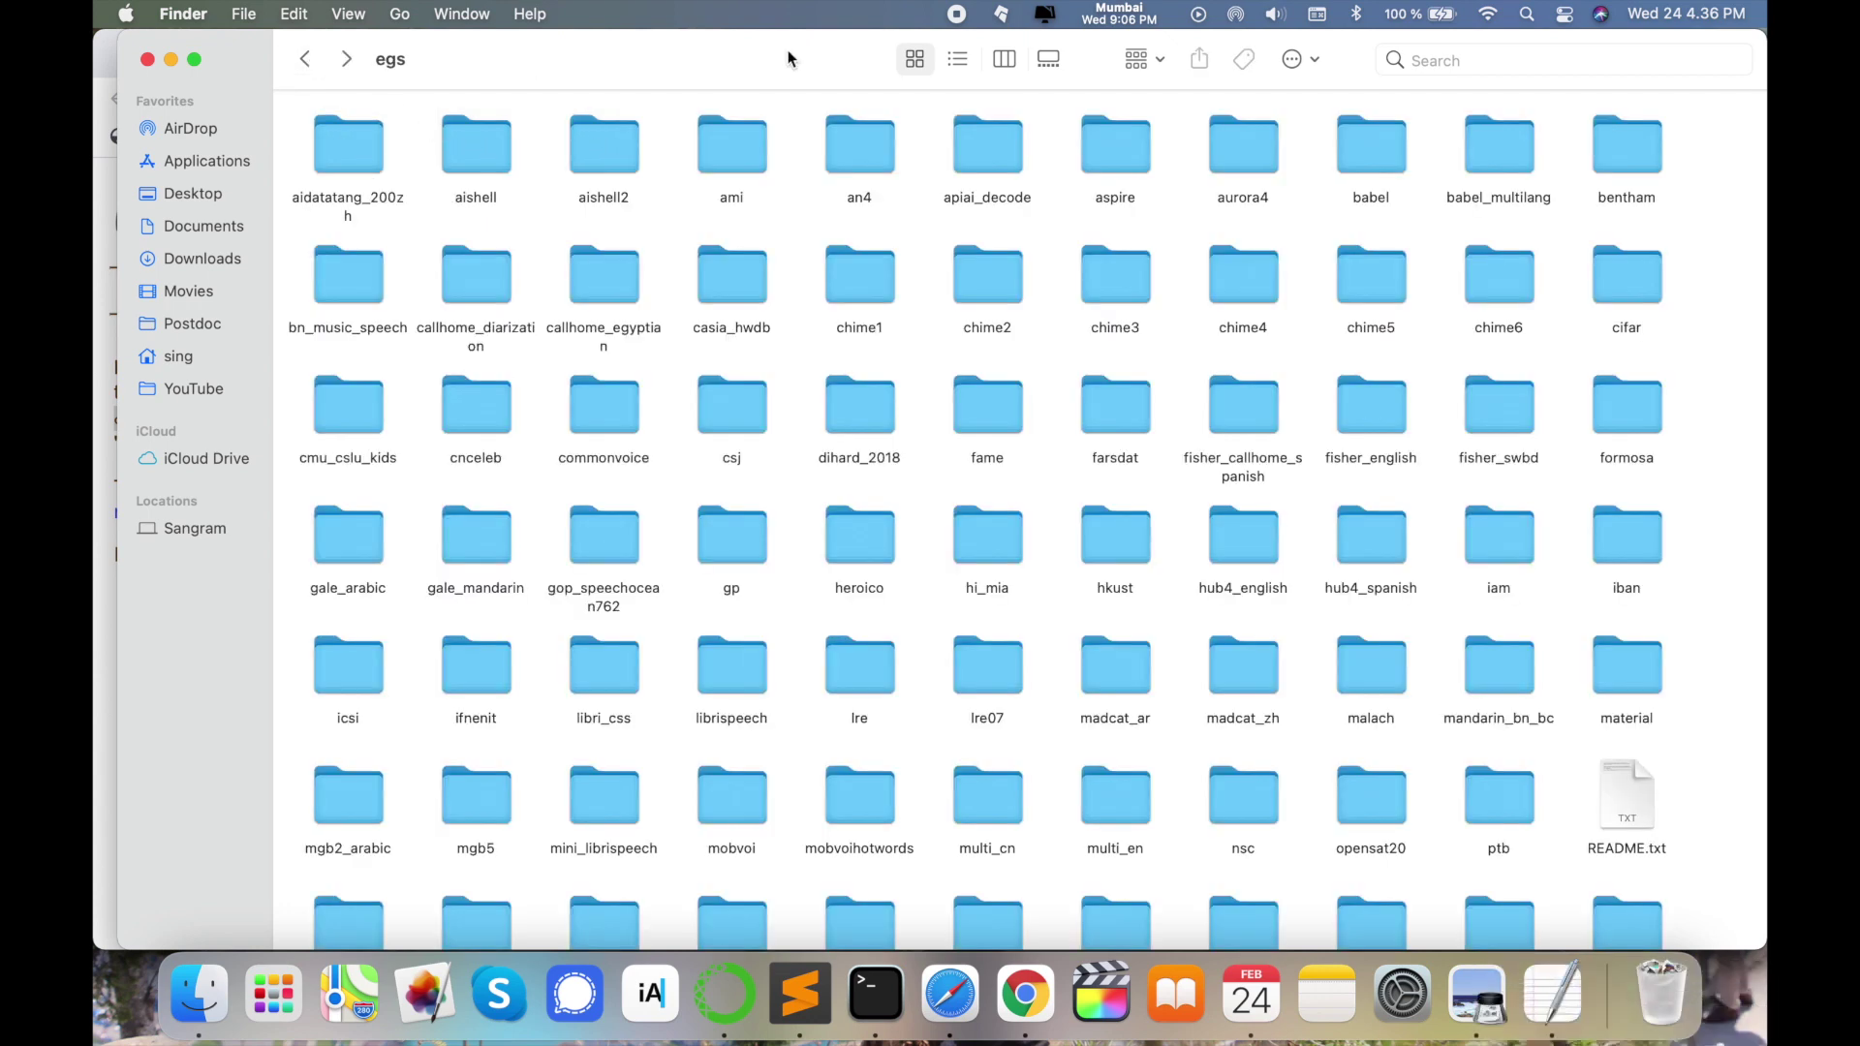
{"action": "left_click", "coordinate": [1130, 173]}
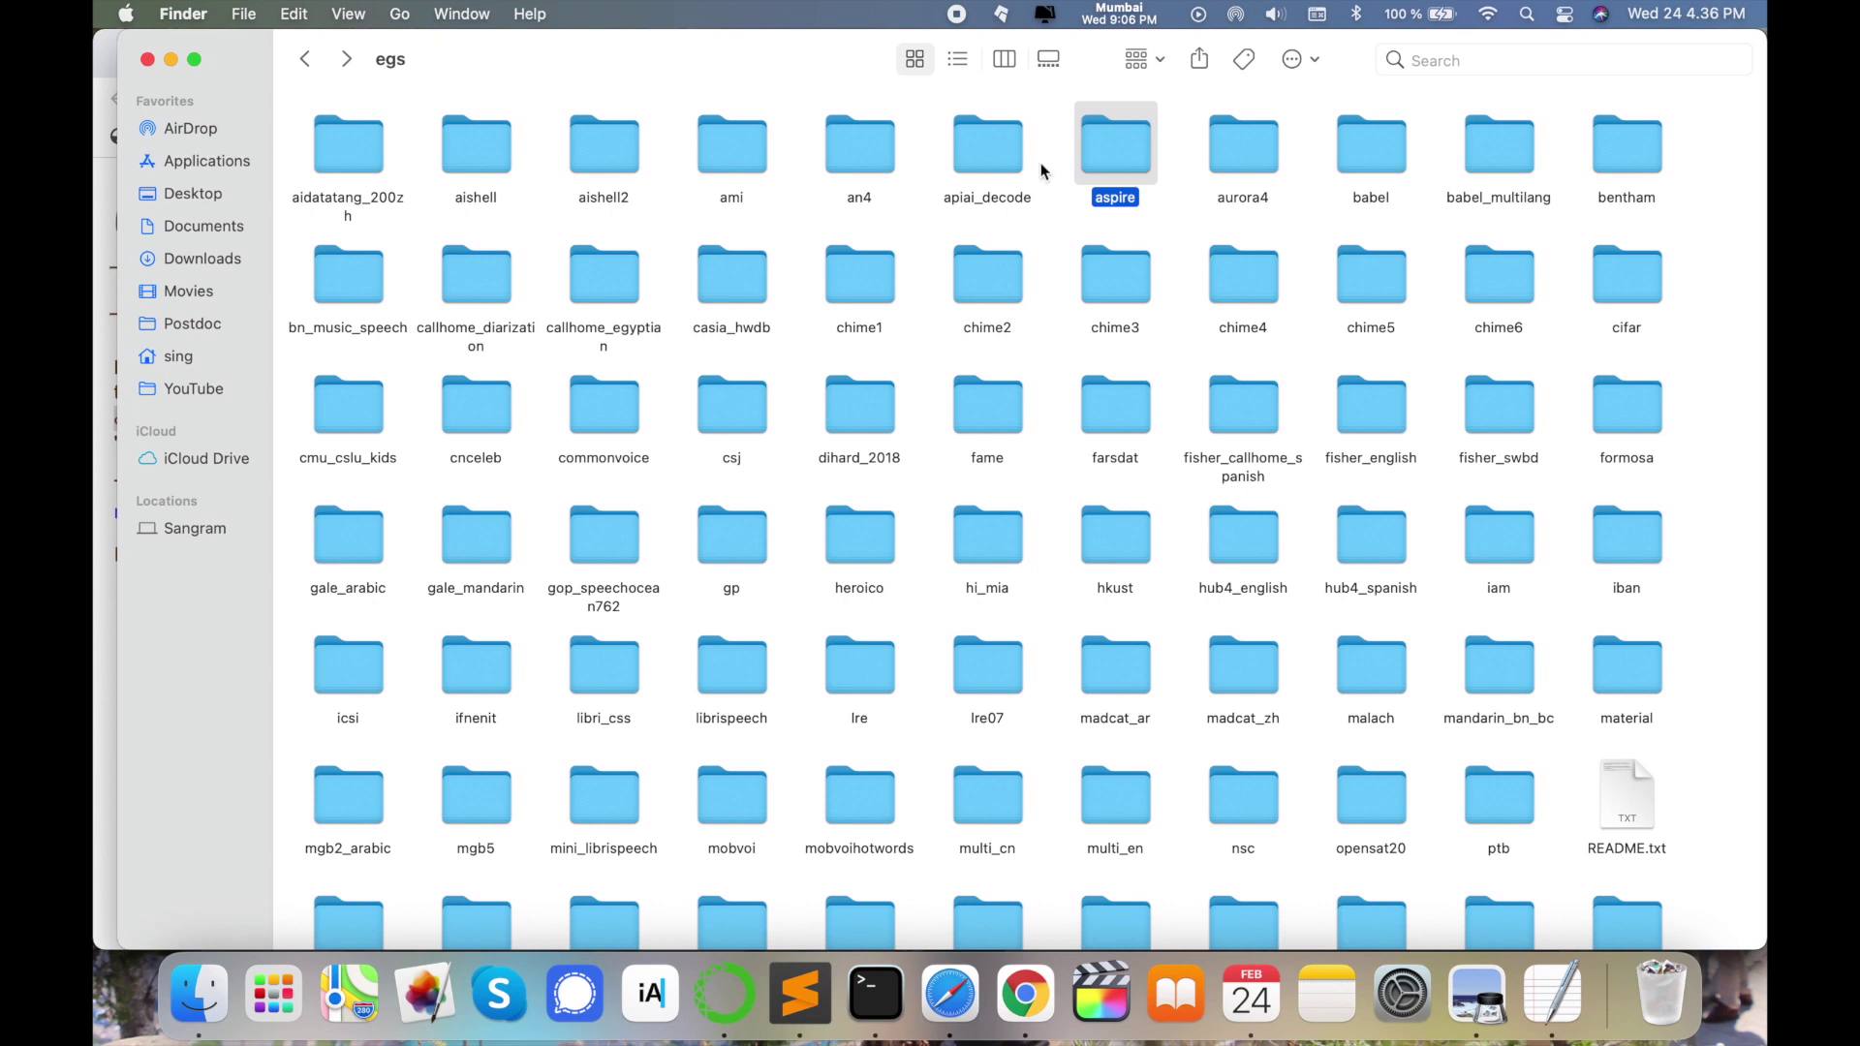
{"action": "left_click", "coordinate": [481, 290]}
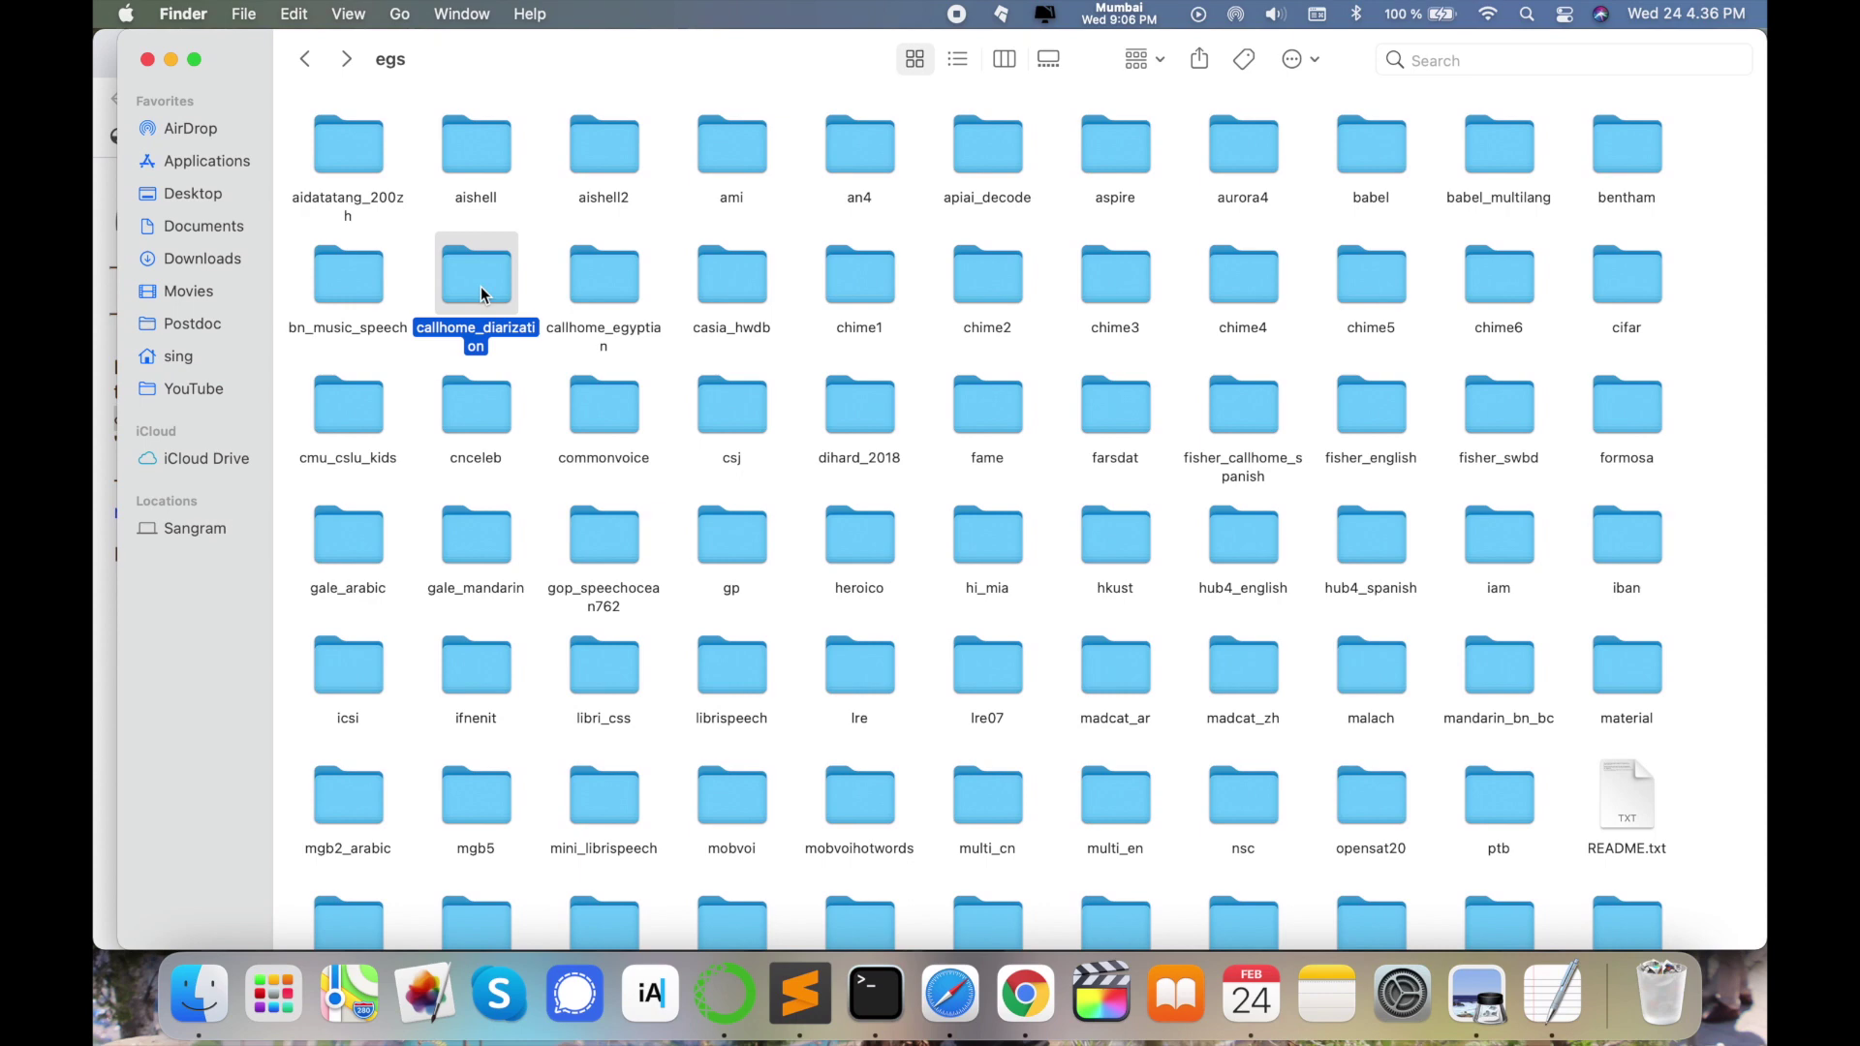
{"action": "scroll", "coordinate": [1129, 787], "scroll_direction": "down", "scroll_amount": 5}
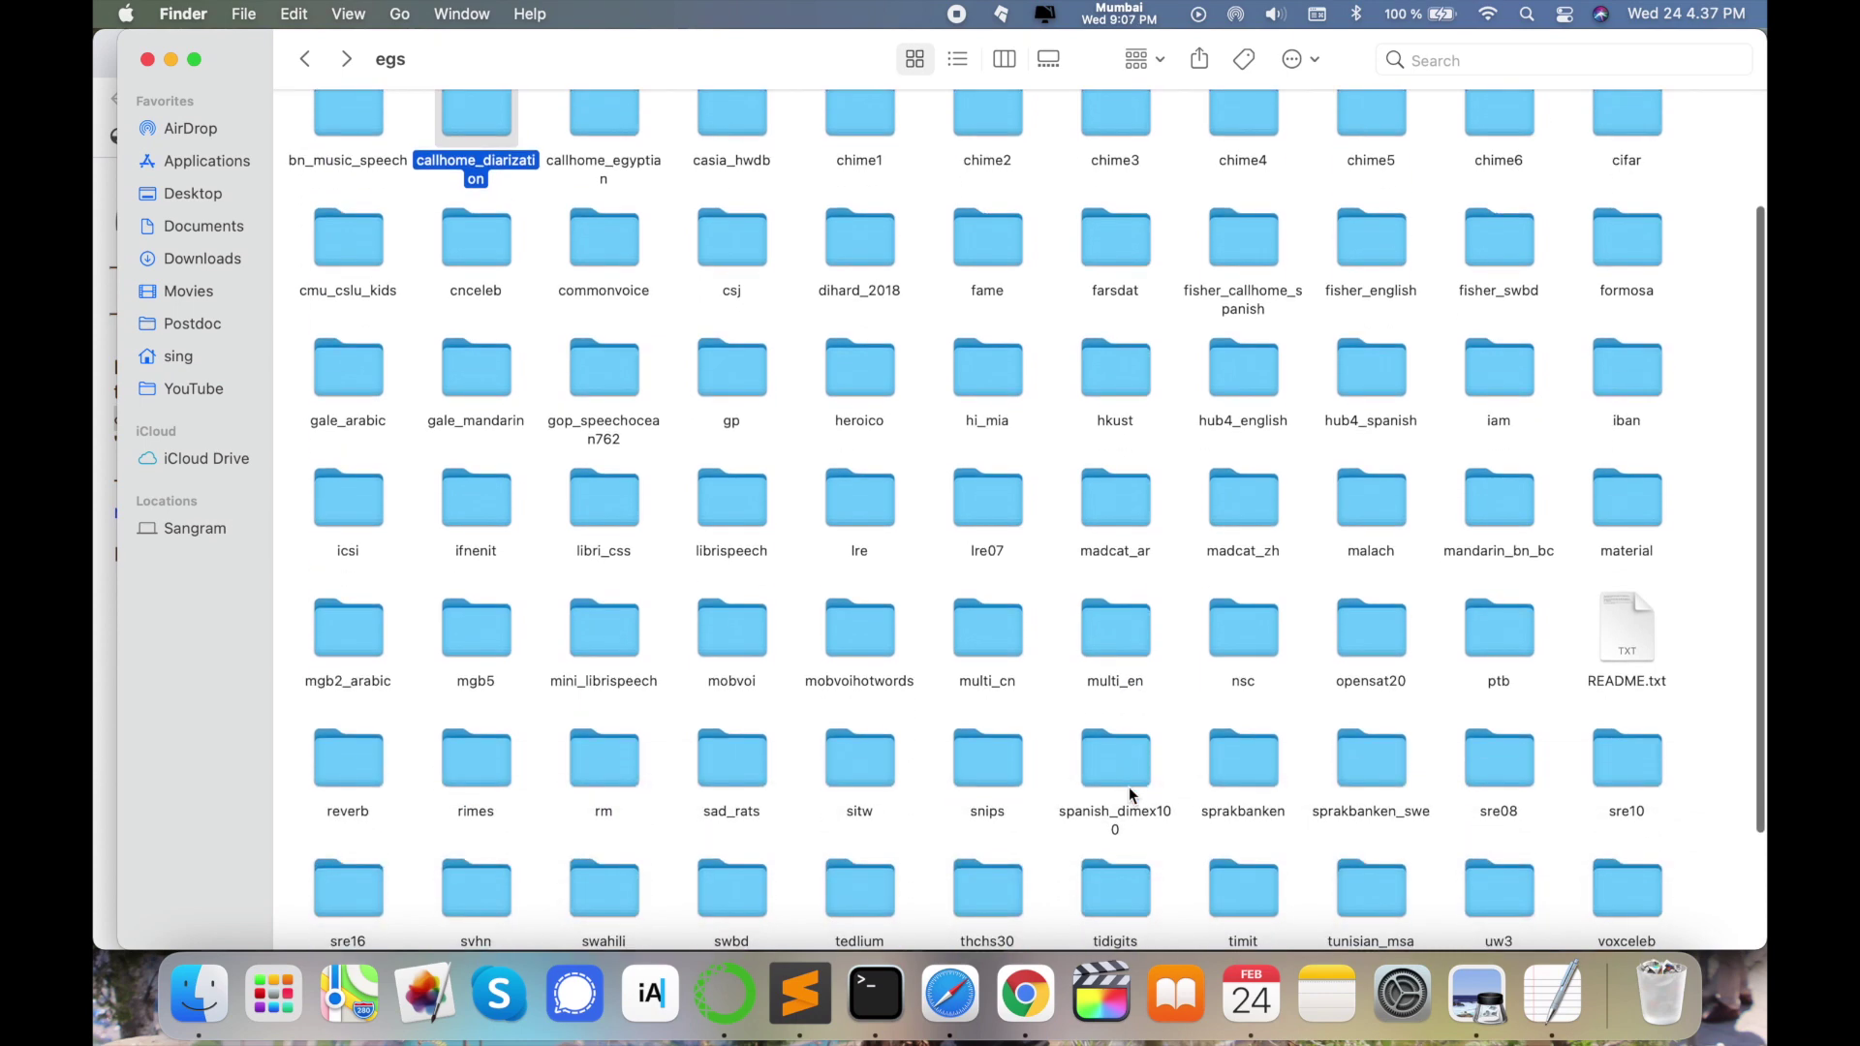
{"action": "scroll", "coordinate": [1129, 786], "scroll_direction": "down", "scroll_amount": 3}
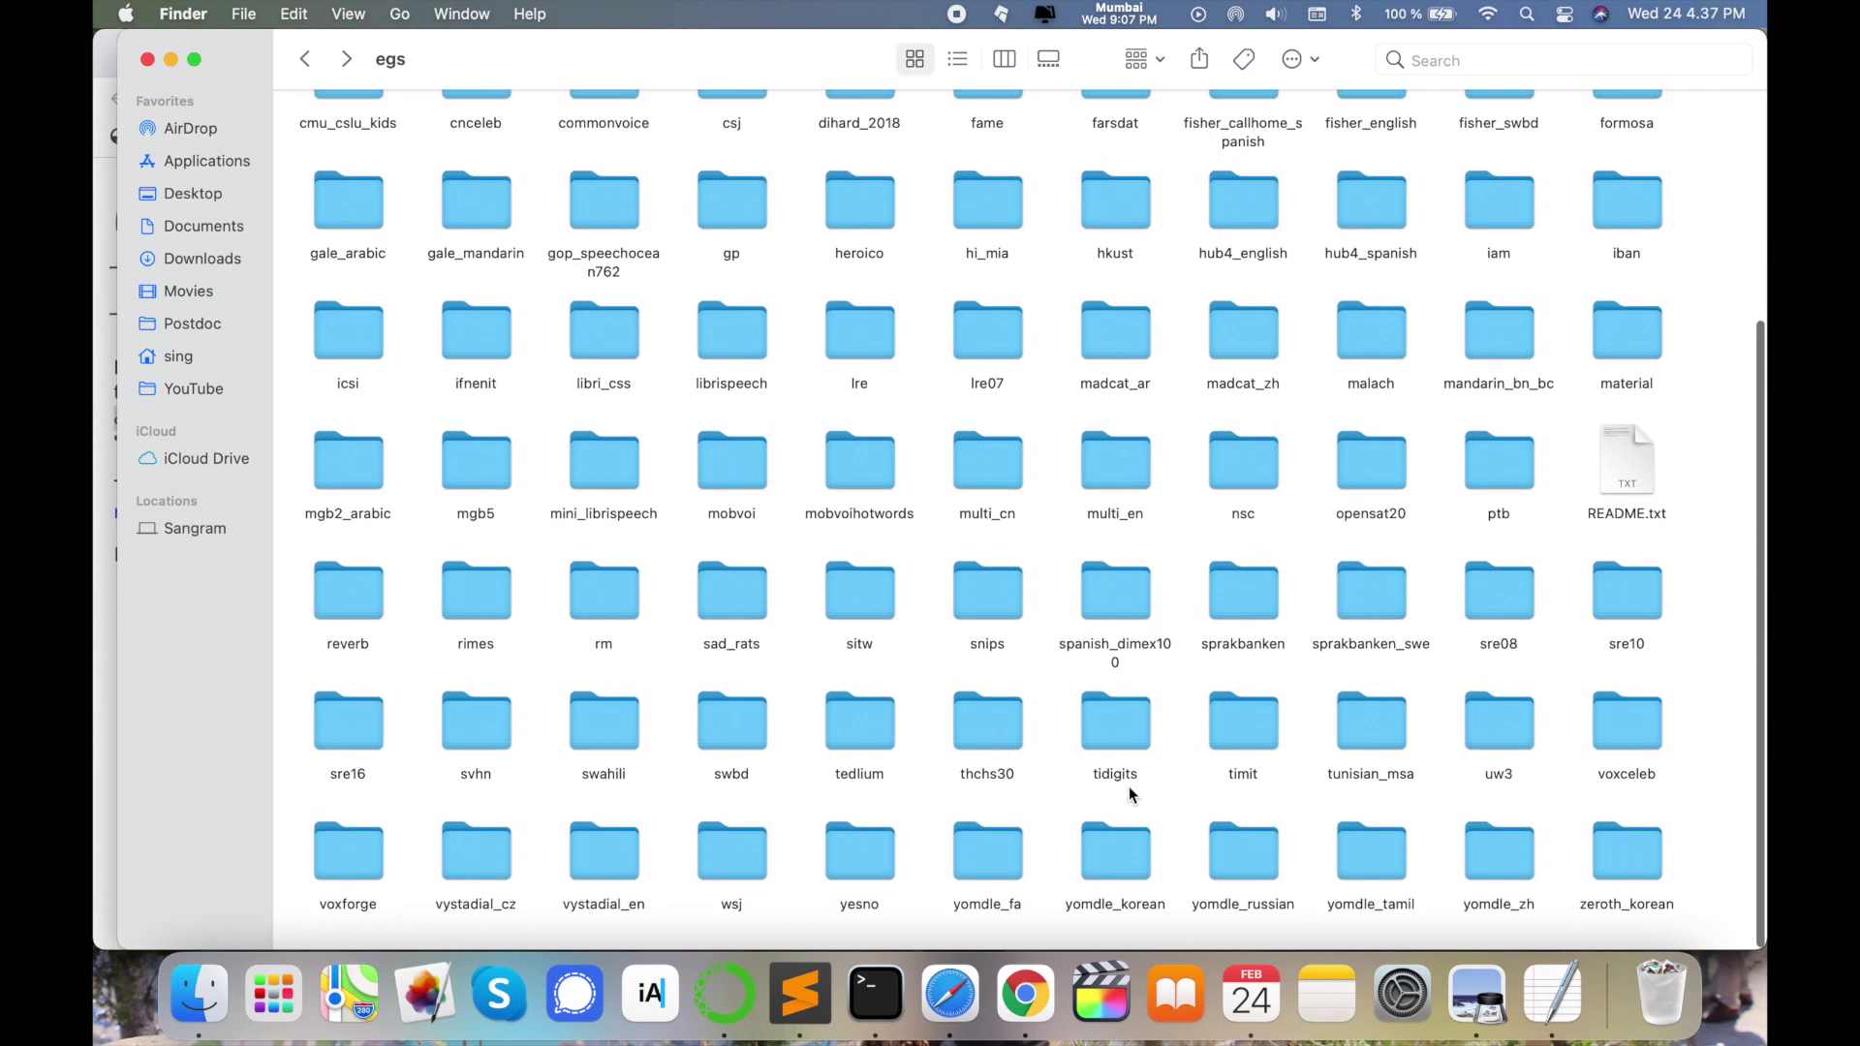
{"action": "scroll", "coordinate": [1129, 786], "scroll_direction": "up", "scroll_amount": 8}
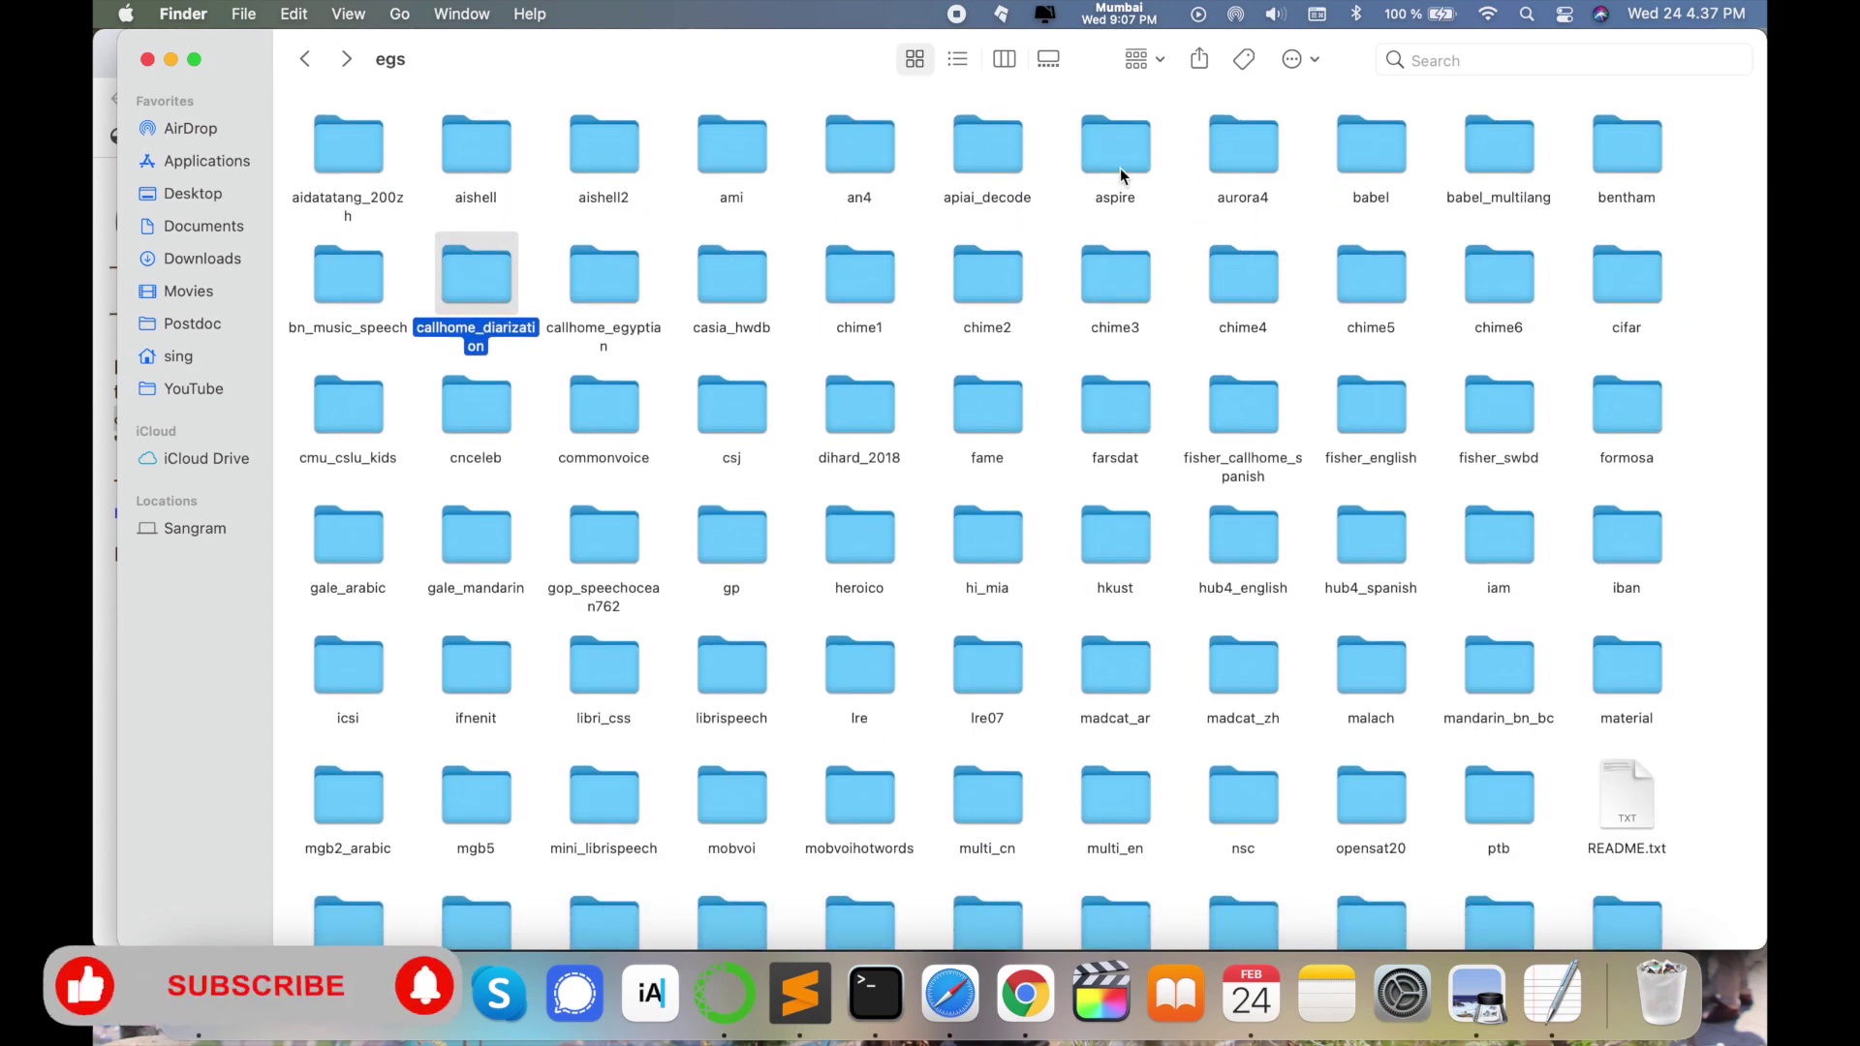
{"action": "key", "text": "super+bracketleft"}
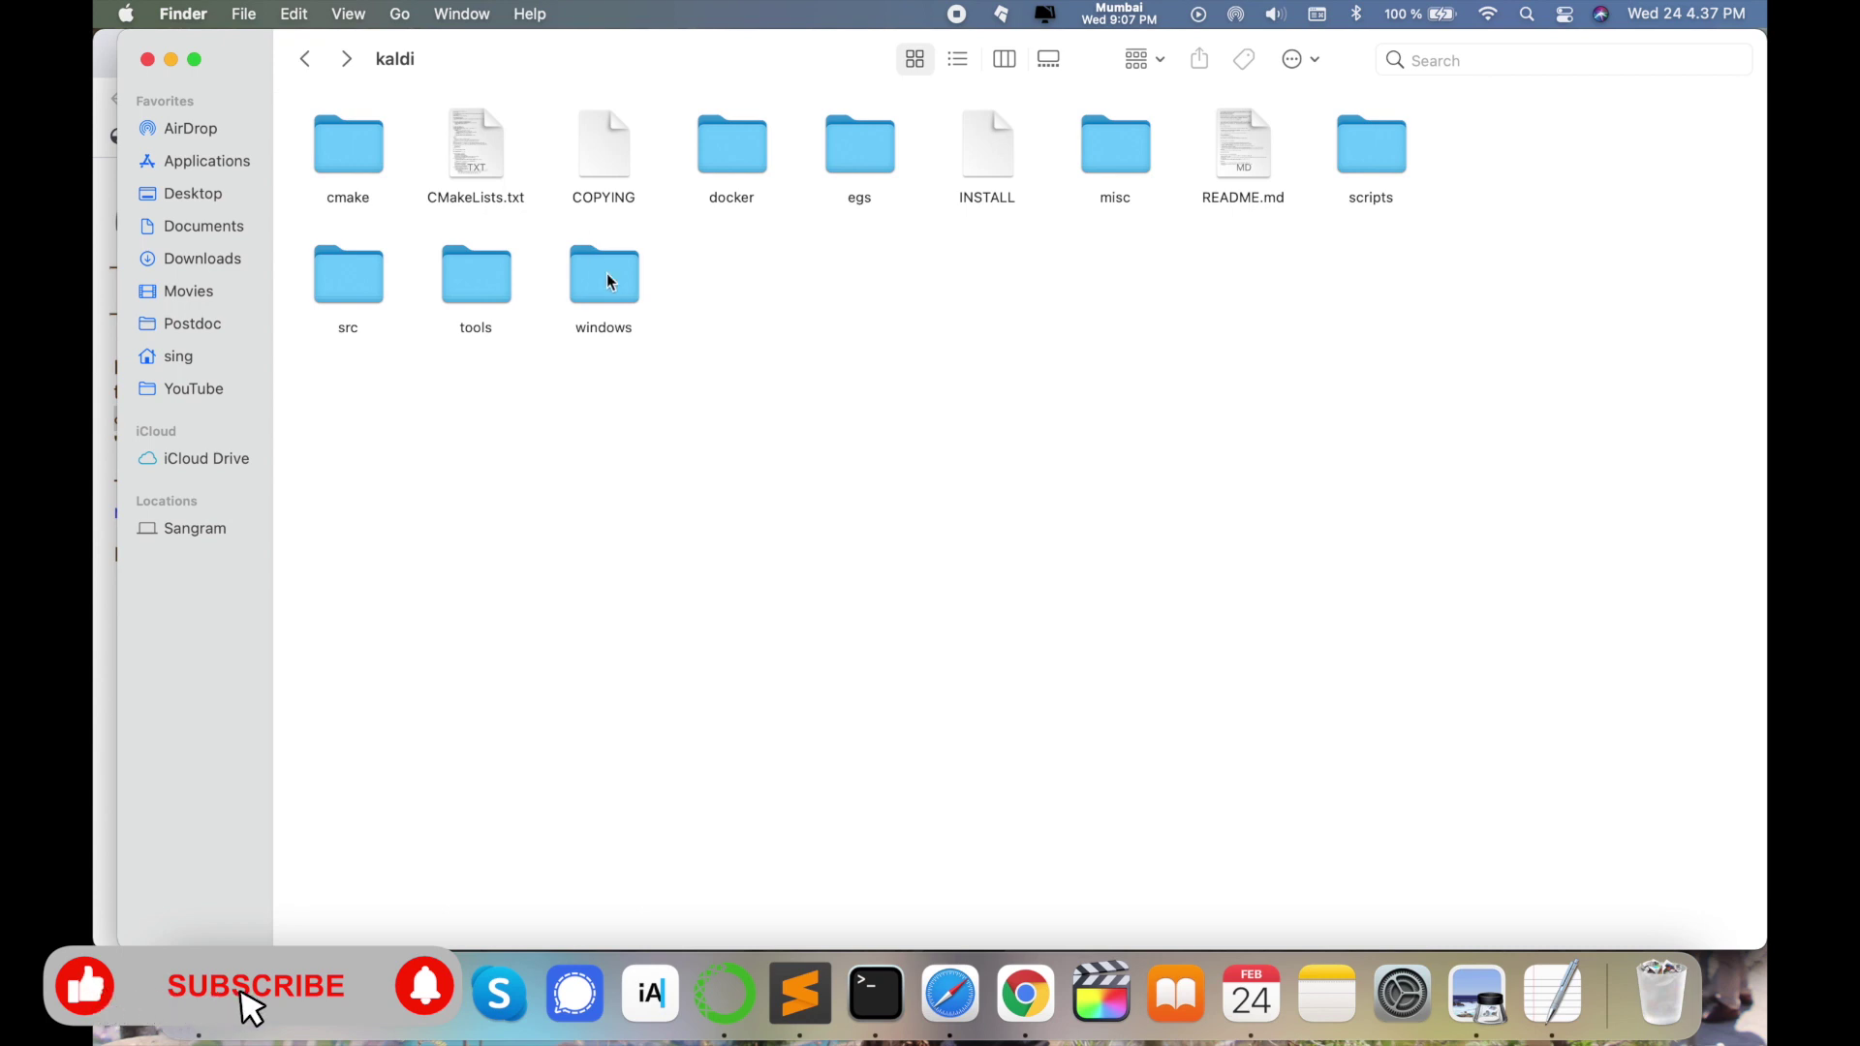
{"action": "key", "text": "super+Tab"}
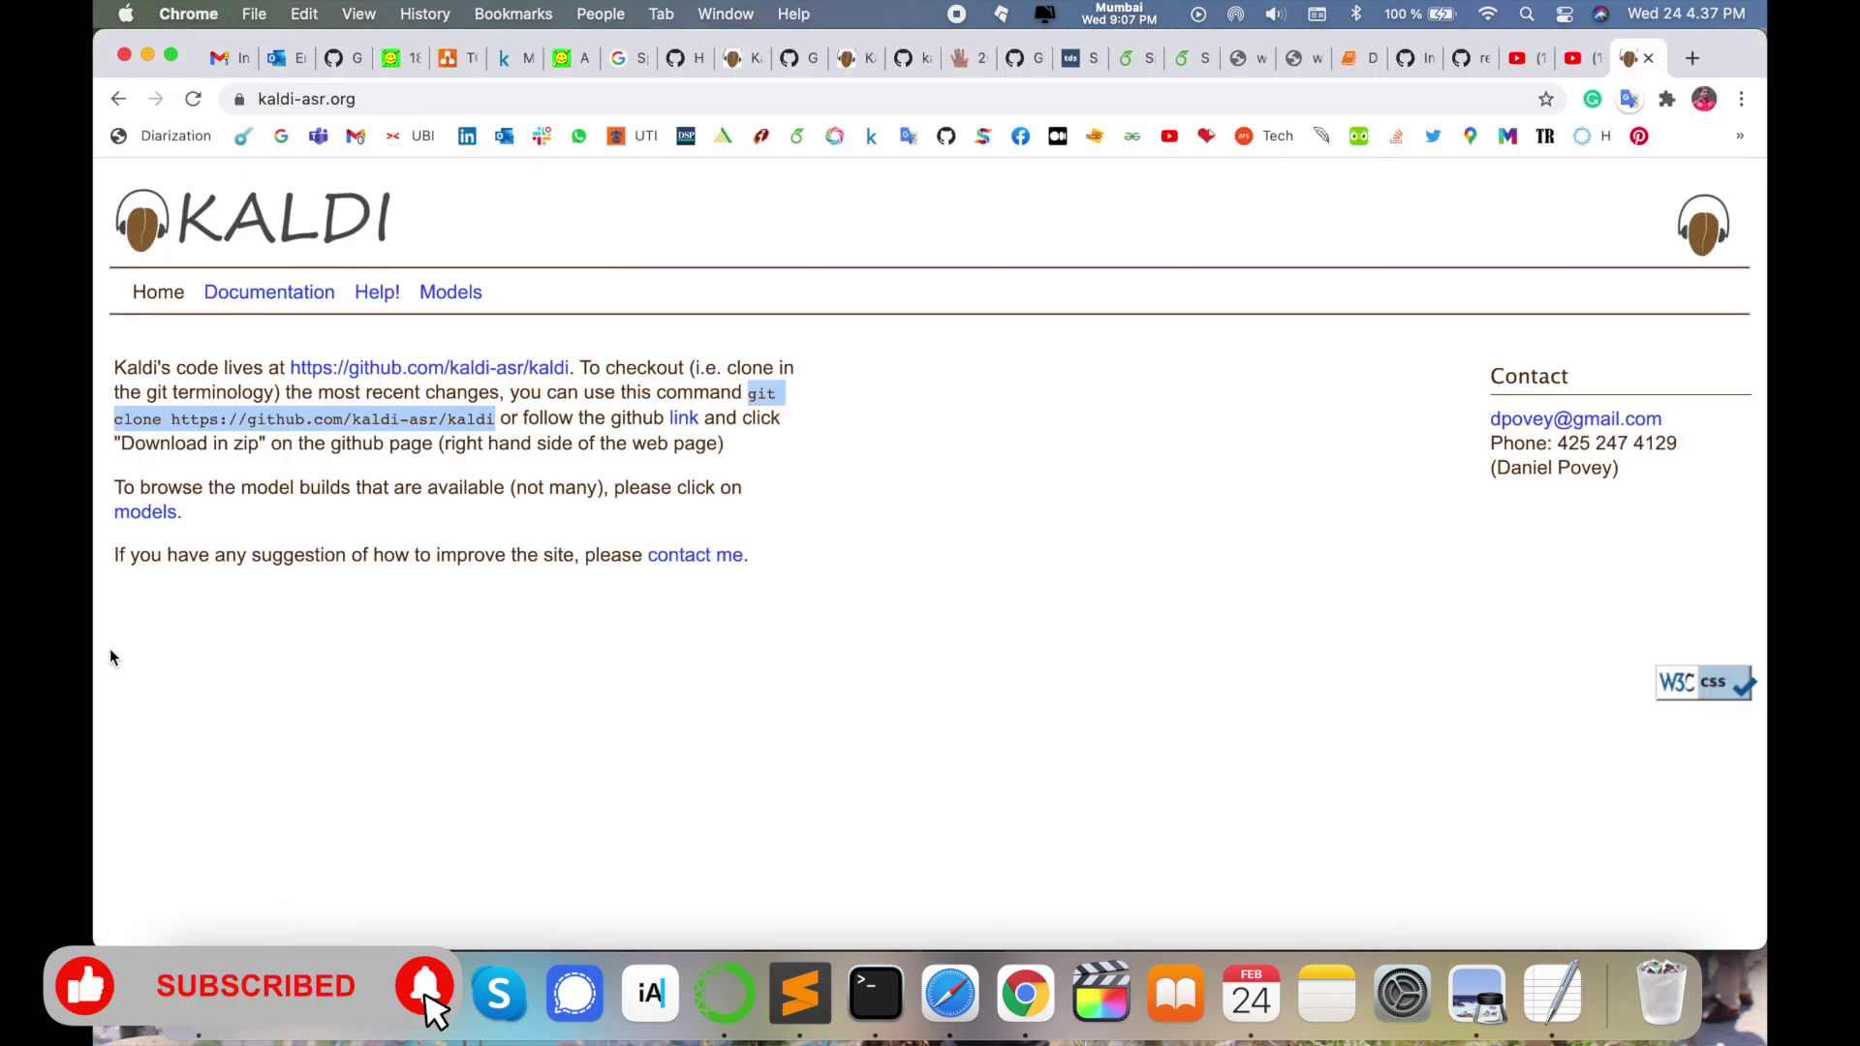
Visit the Kaldi models page, the older models downloads page, then the Documentation
{"action": "left_click", "coordinate": [738, 482]}
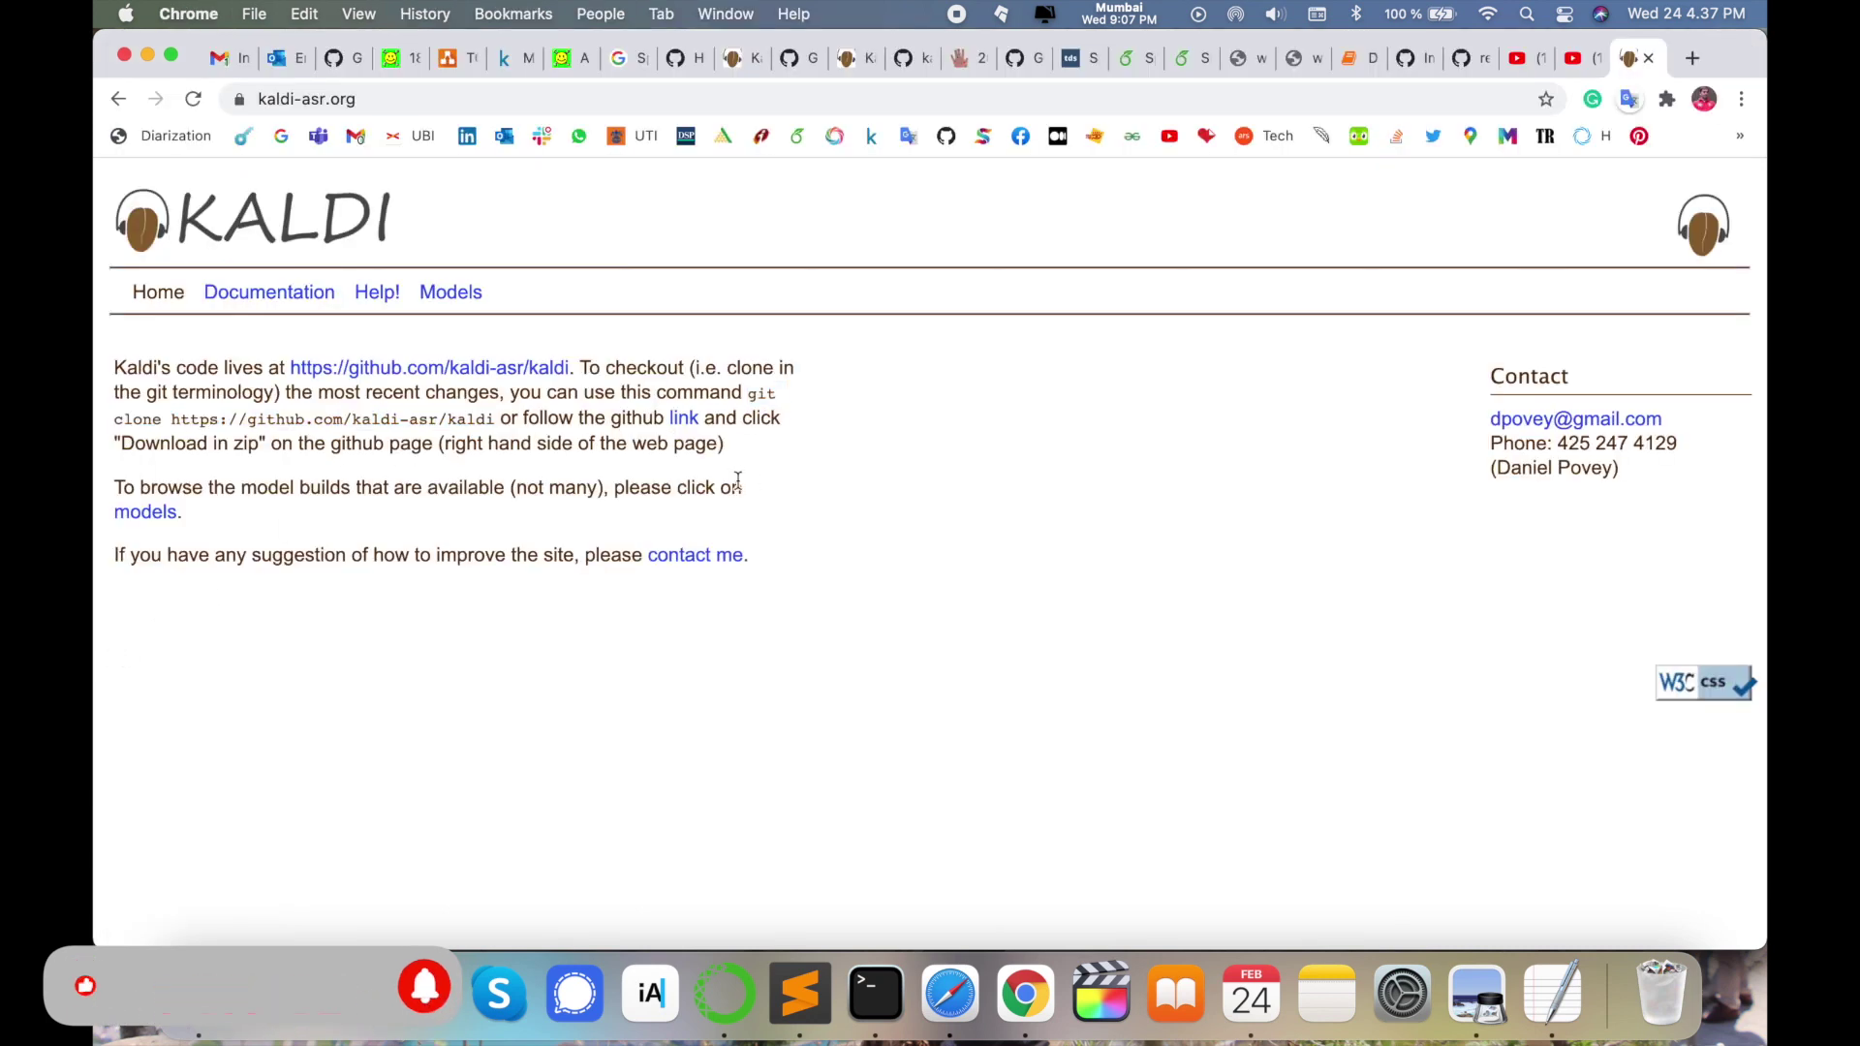
{"action": "left_click", "coordinate": [155, 513]}
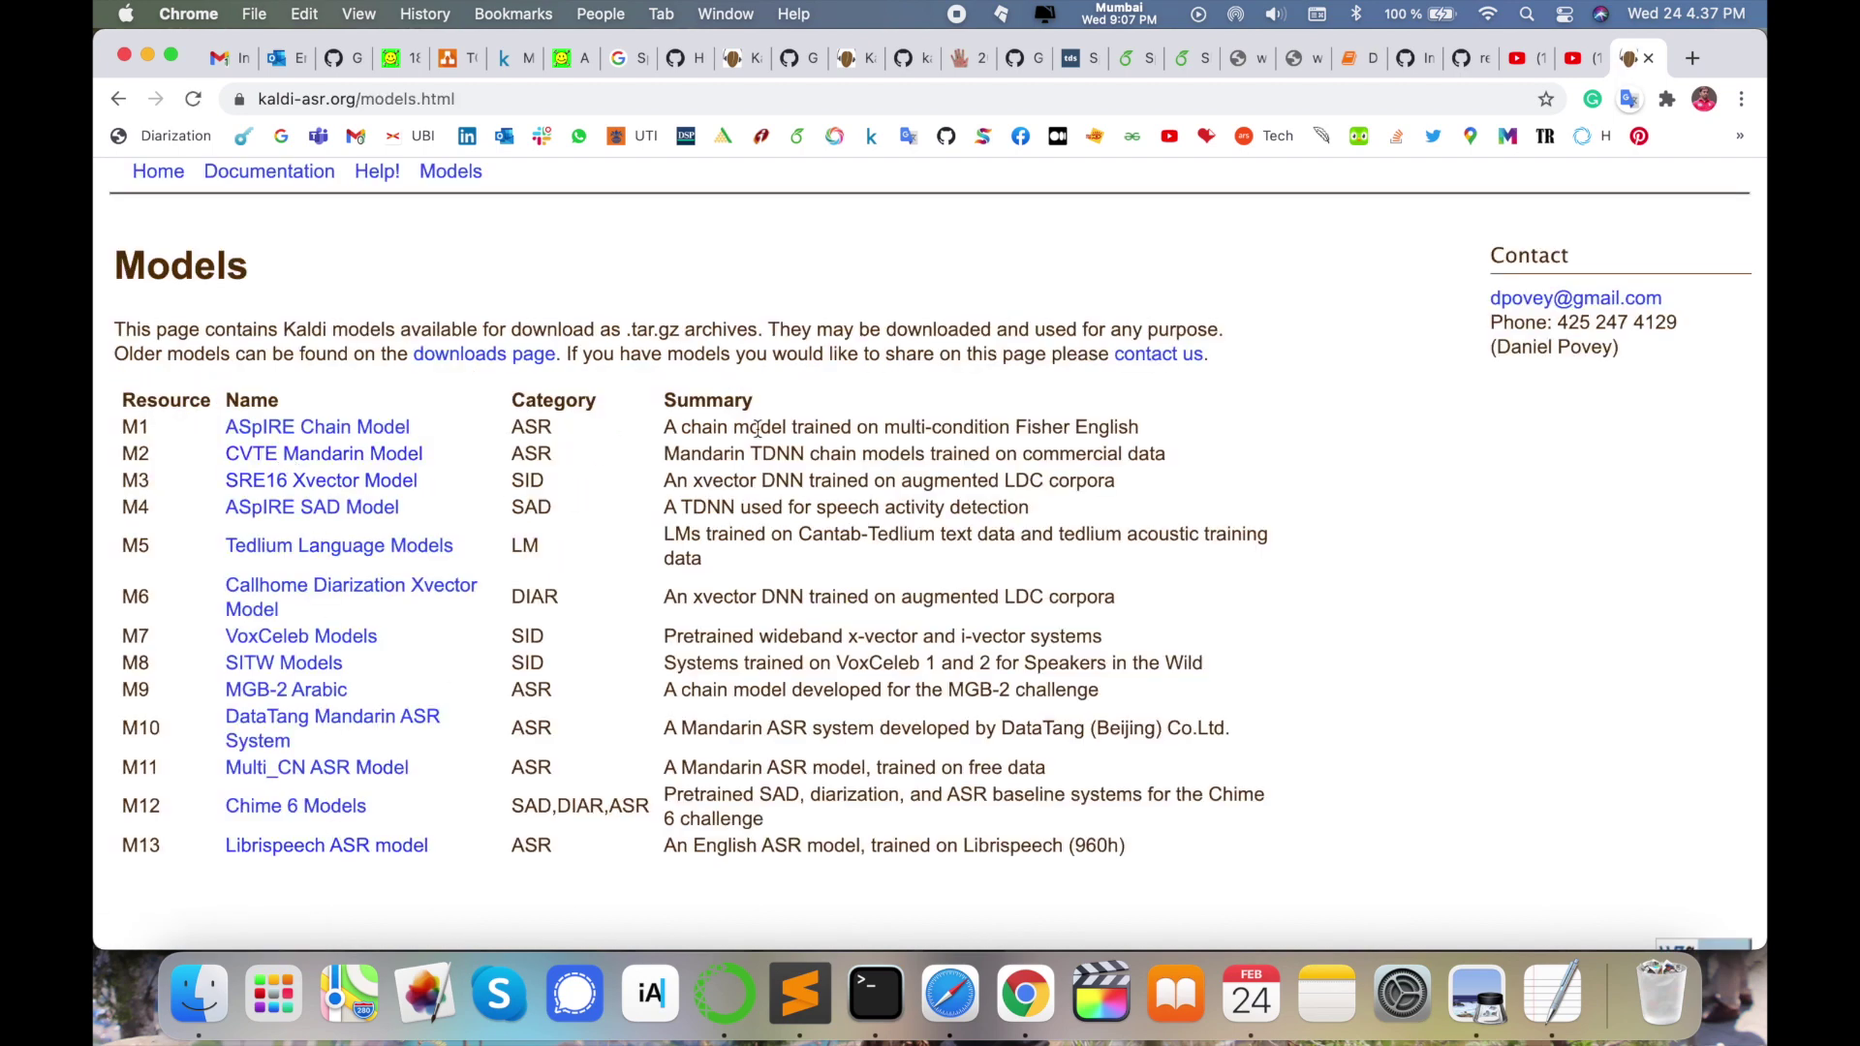
{"action": "left_click", "coordinate": [528, 356]}
{"action": "left_click", "coordinate": [315, 293]}
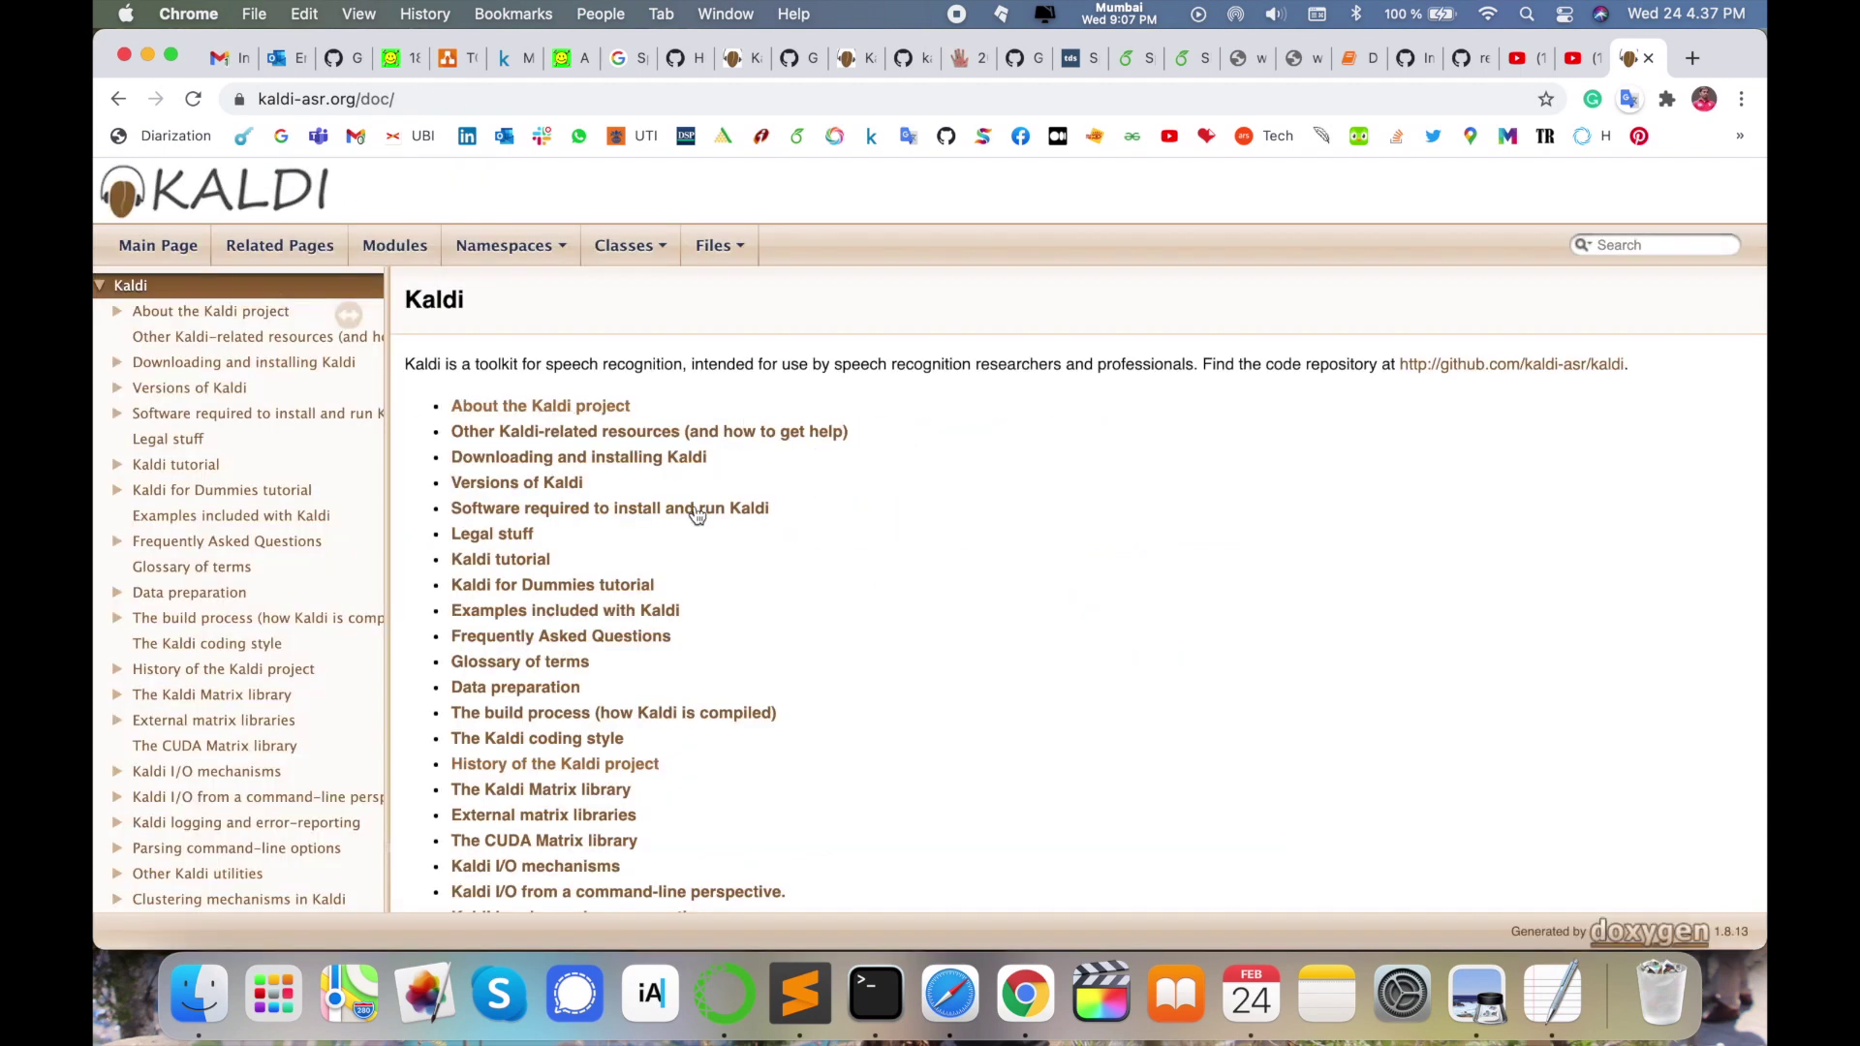
Scroll through the documentation index, then switch to the YouTube channel tab
{"action": "scroll", "coordinate": [746, 600], "scroll_direction": "down", "scroll_amount": 5}
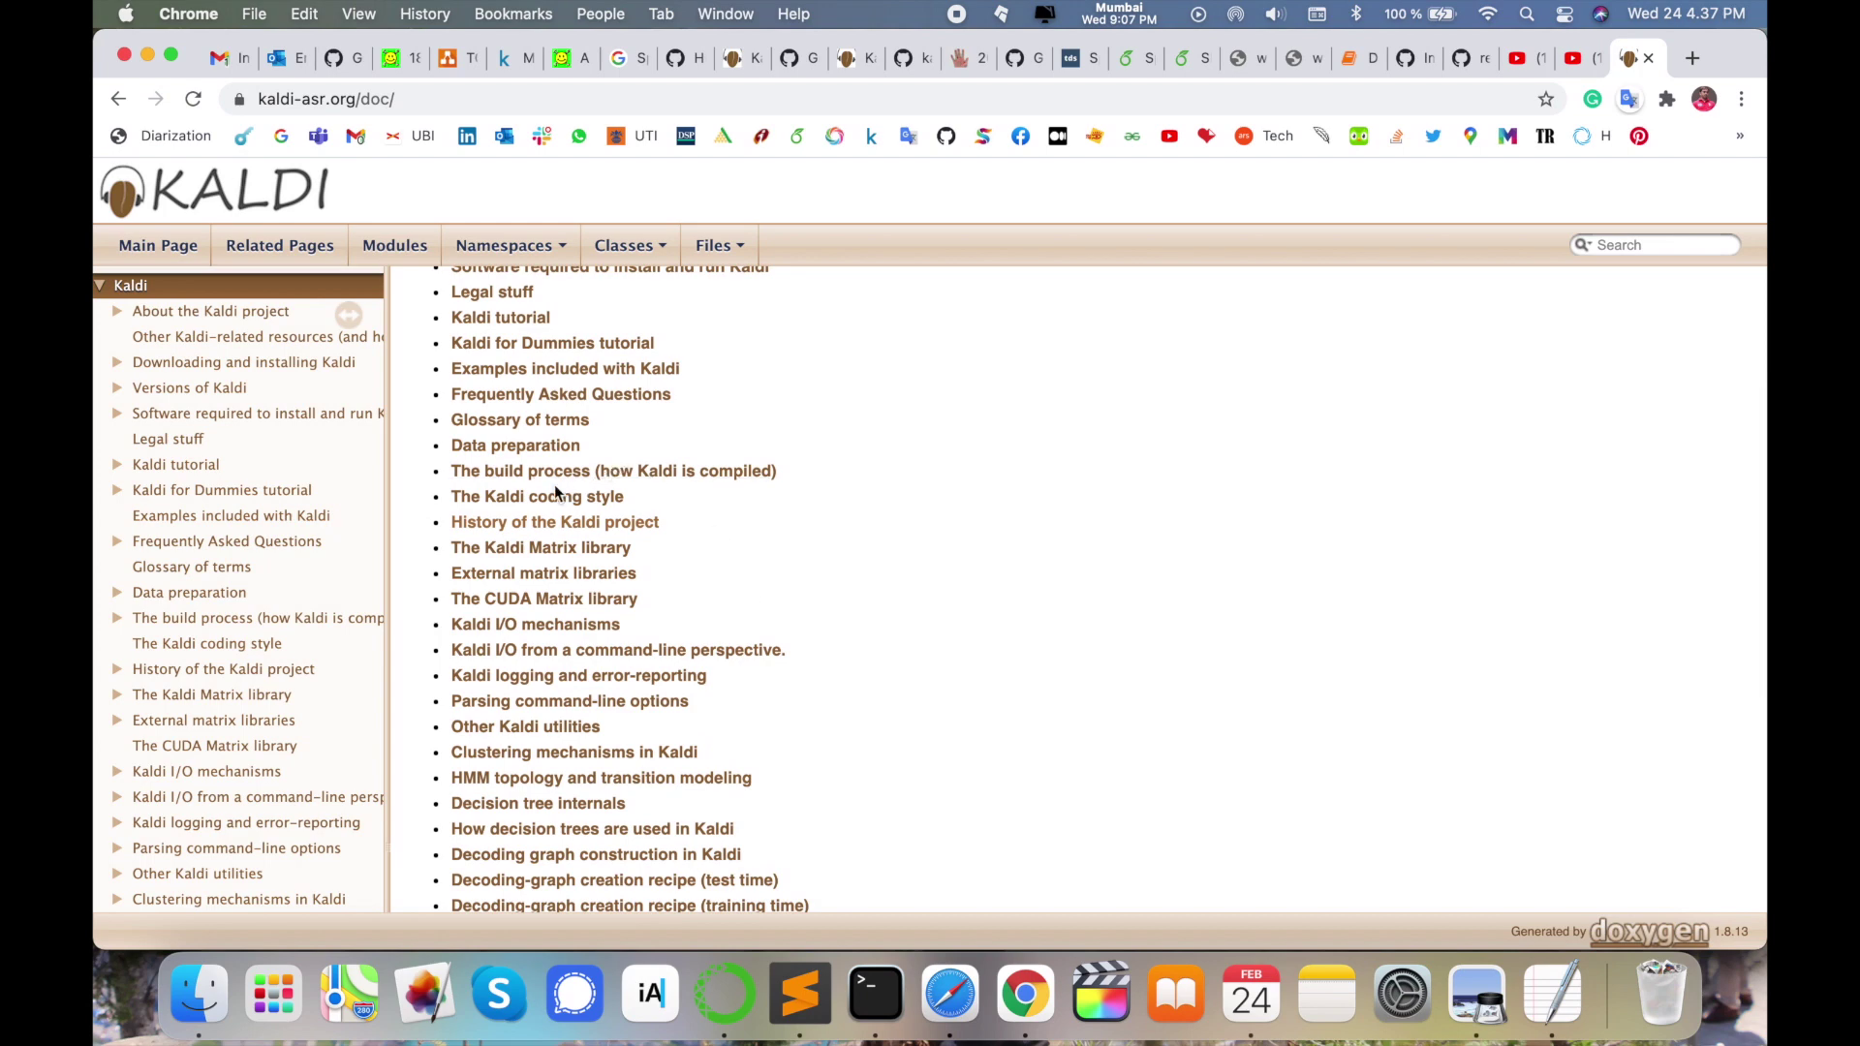
{"action": "scroll", "coordinate": [556, 492], "scroll_direction": "down", "scroll_amount": 8}
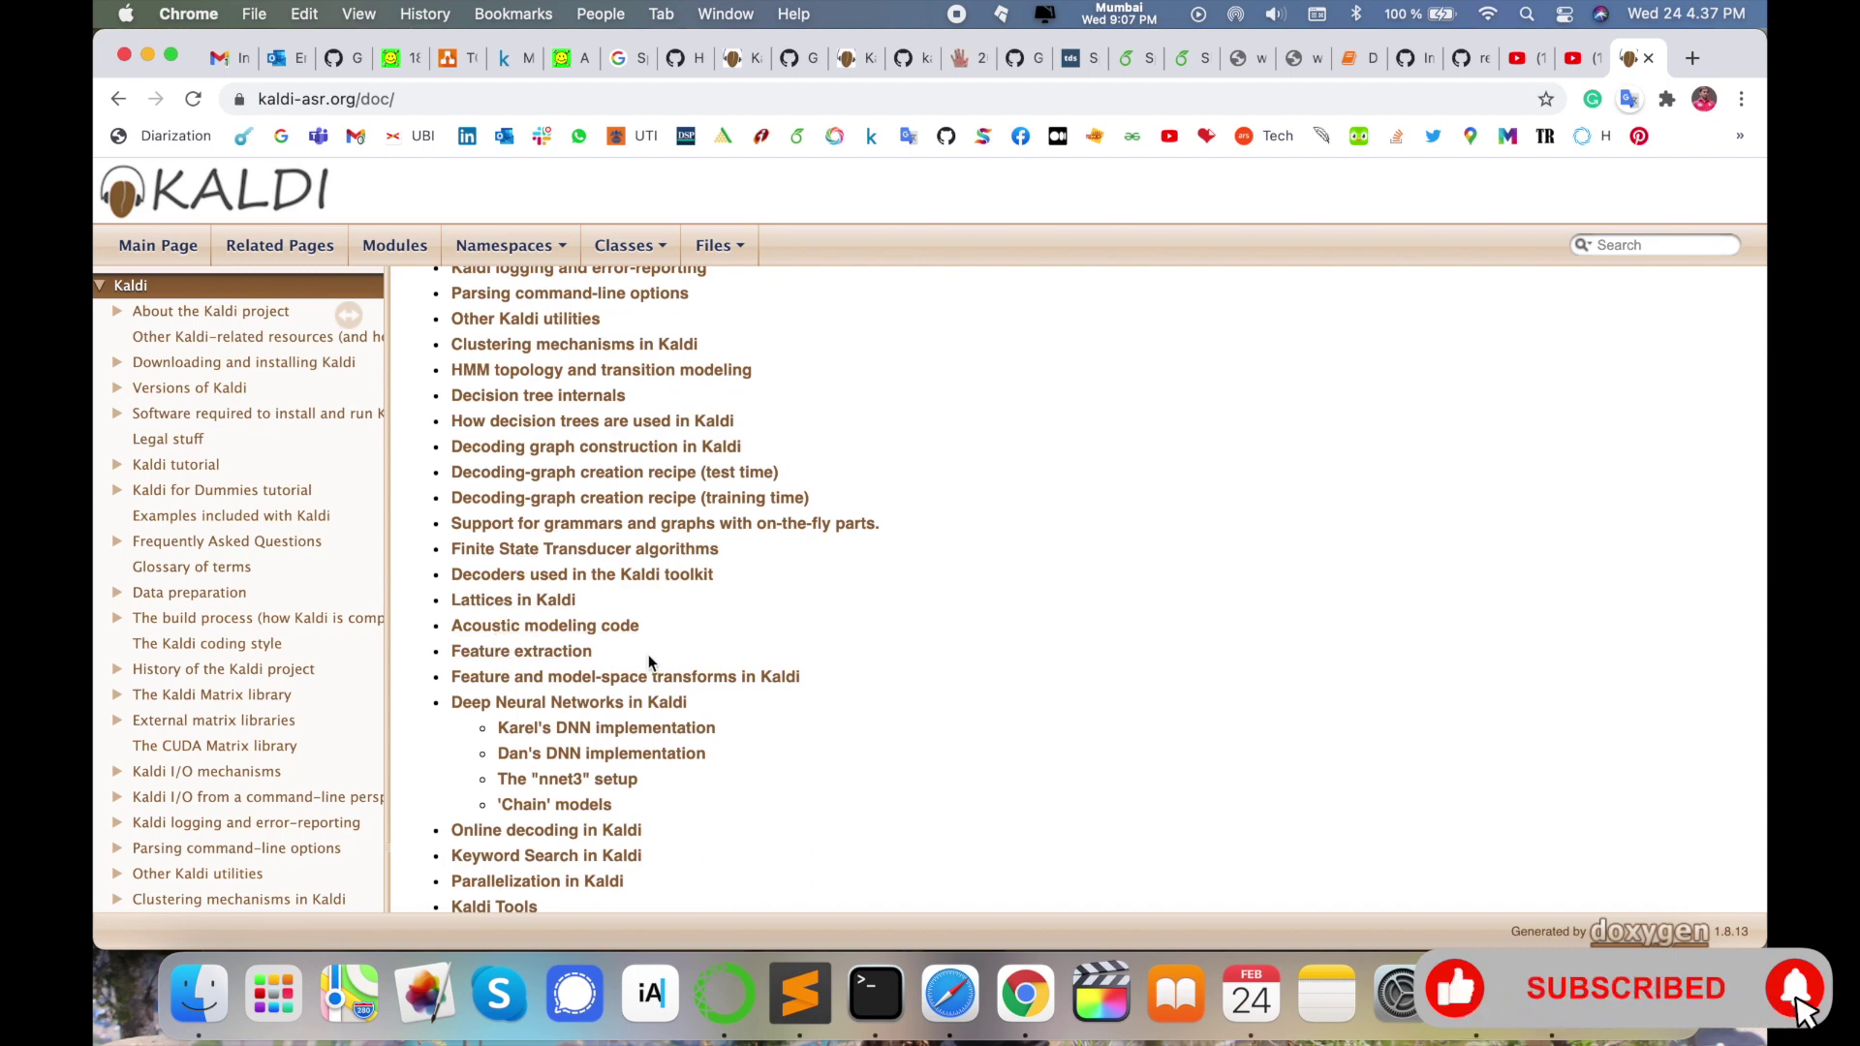
{"action": "scroll", "coordinate": [649, 662], "scroll_direction": "down", "scroll_amount": 1}
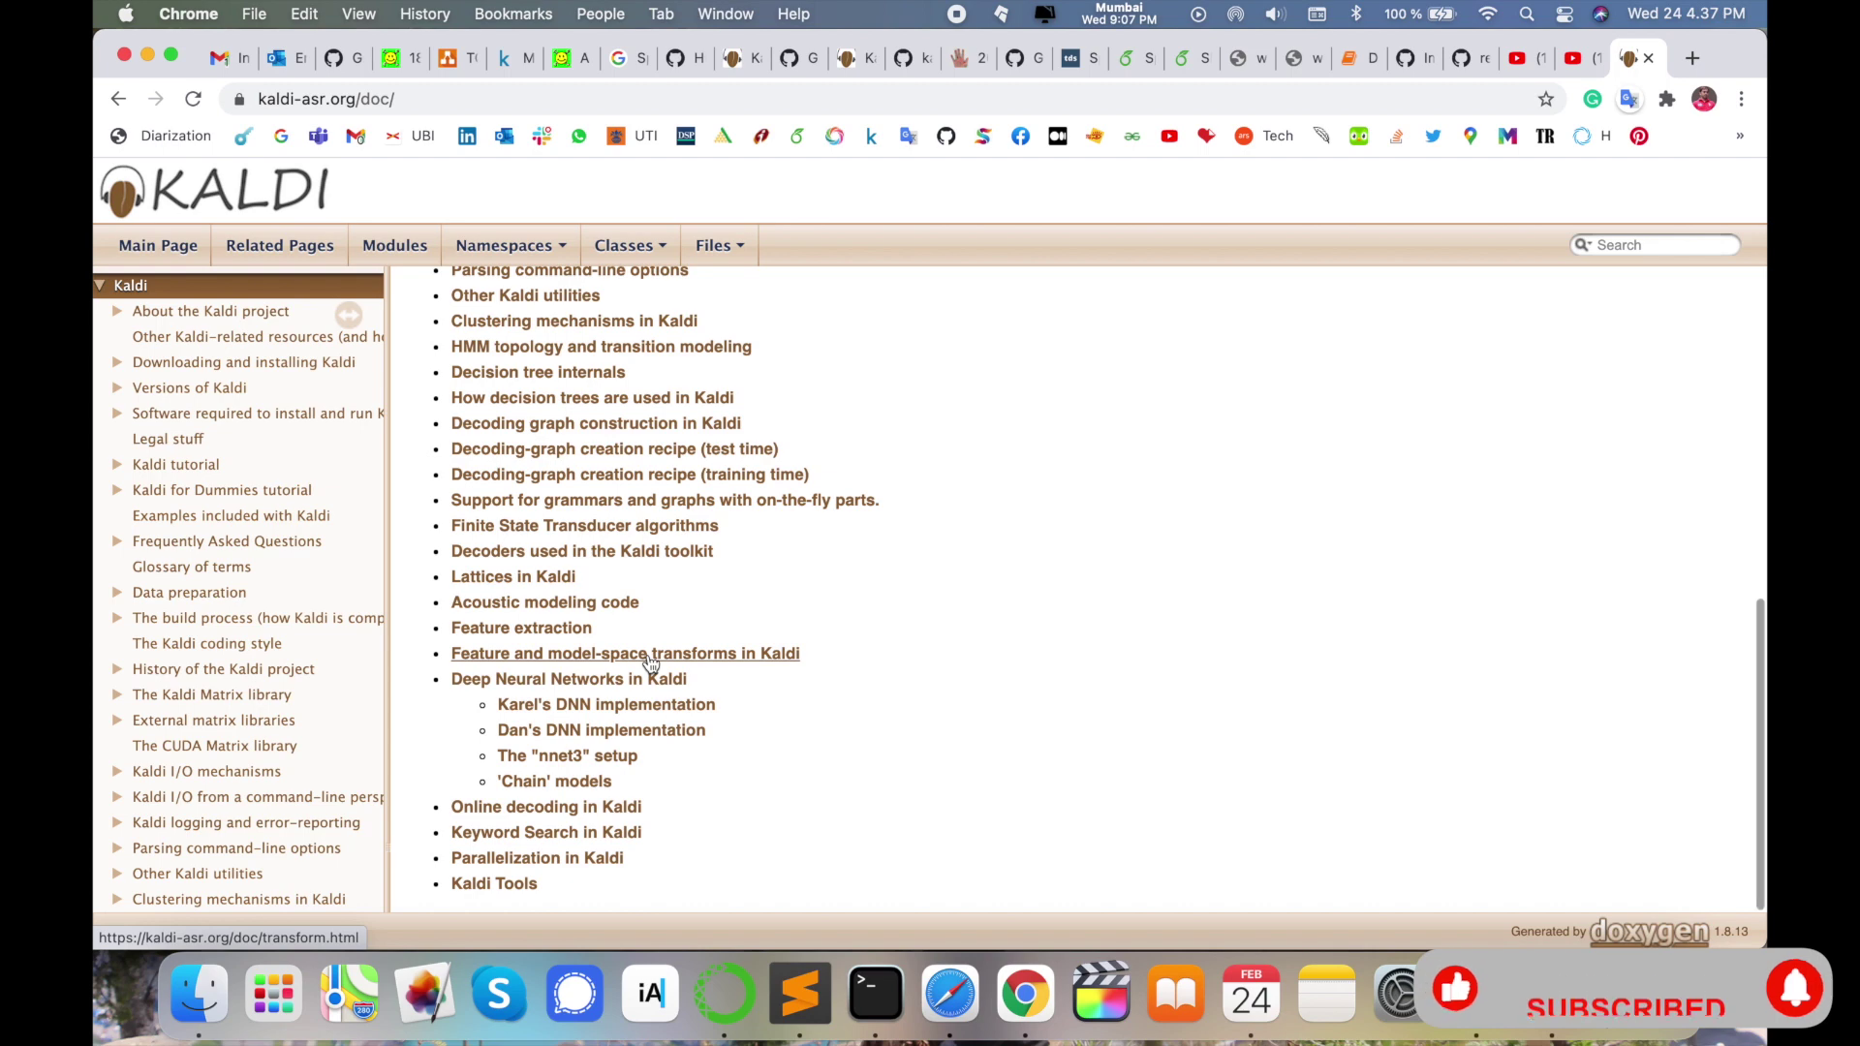
{"action": "scroll", "coordinate": [649, 663], "scroll_direction": "up", "scroll_amount": 1}
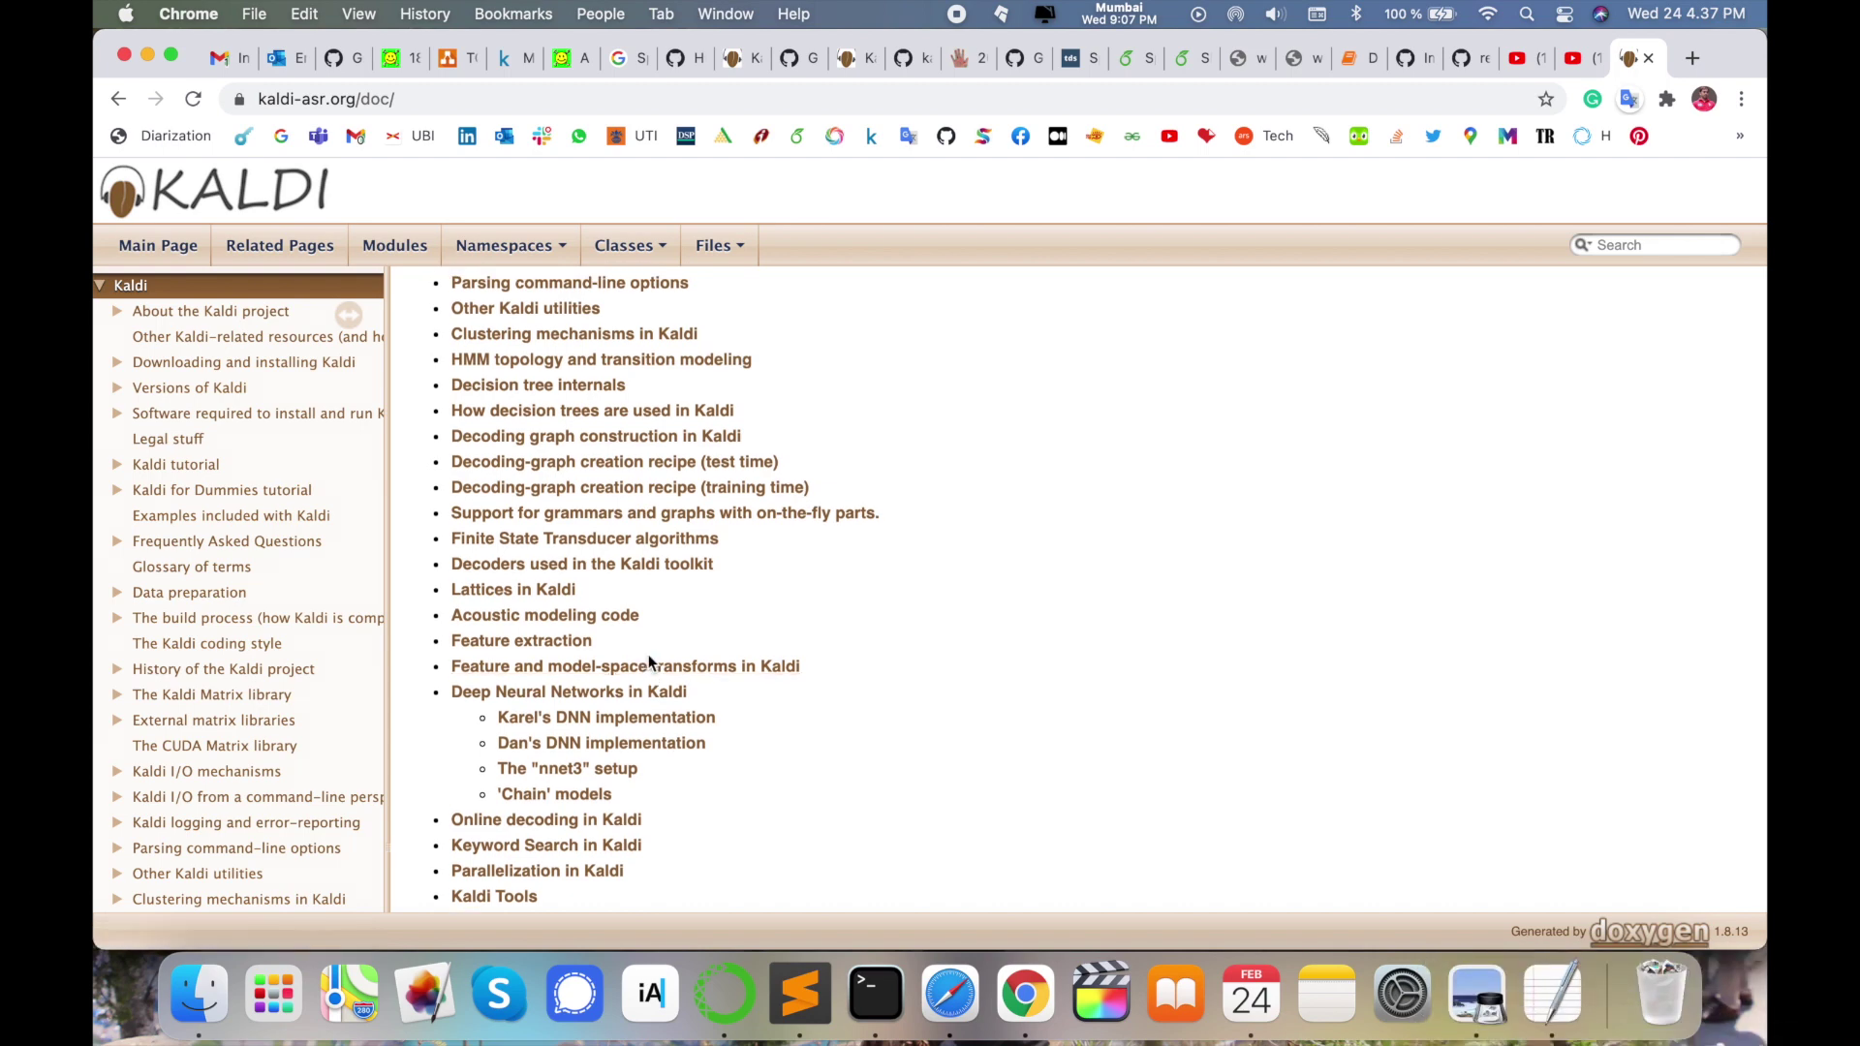
{"action": "scroll", "coordinate": [649, 663], "scroll_direction": "up", "scroll_amount": 5}
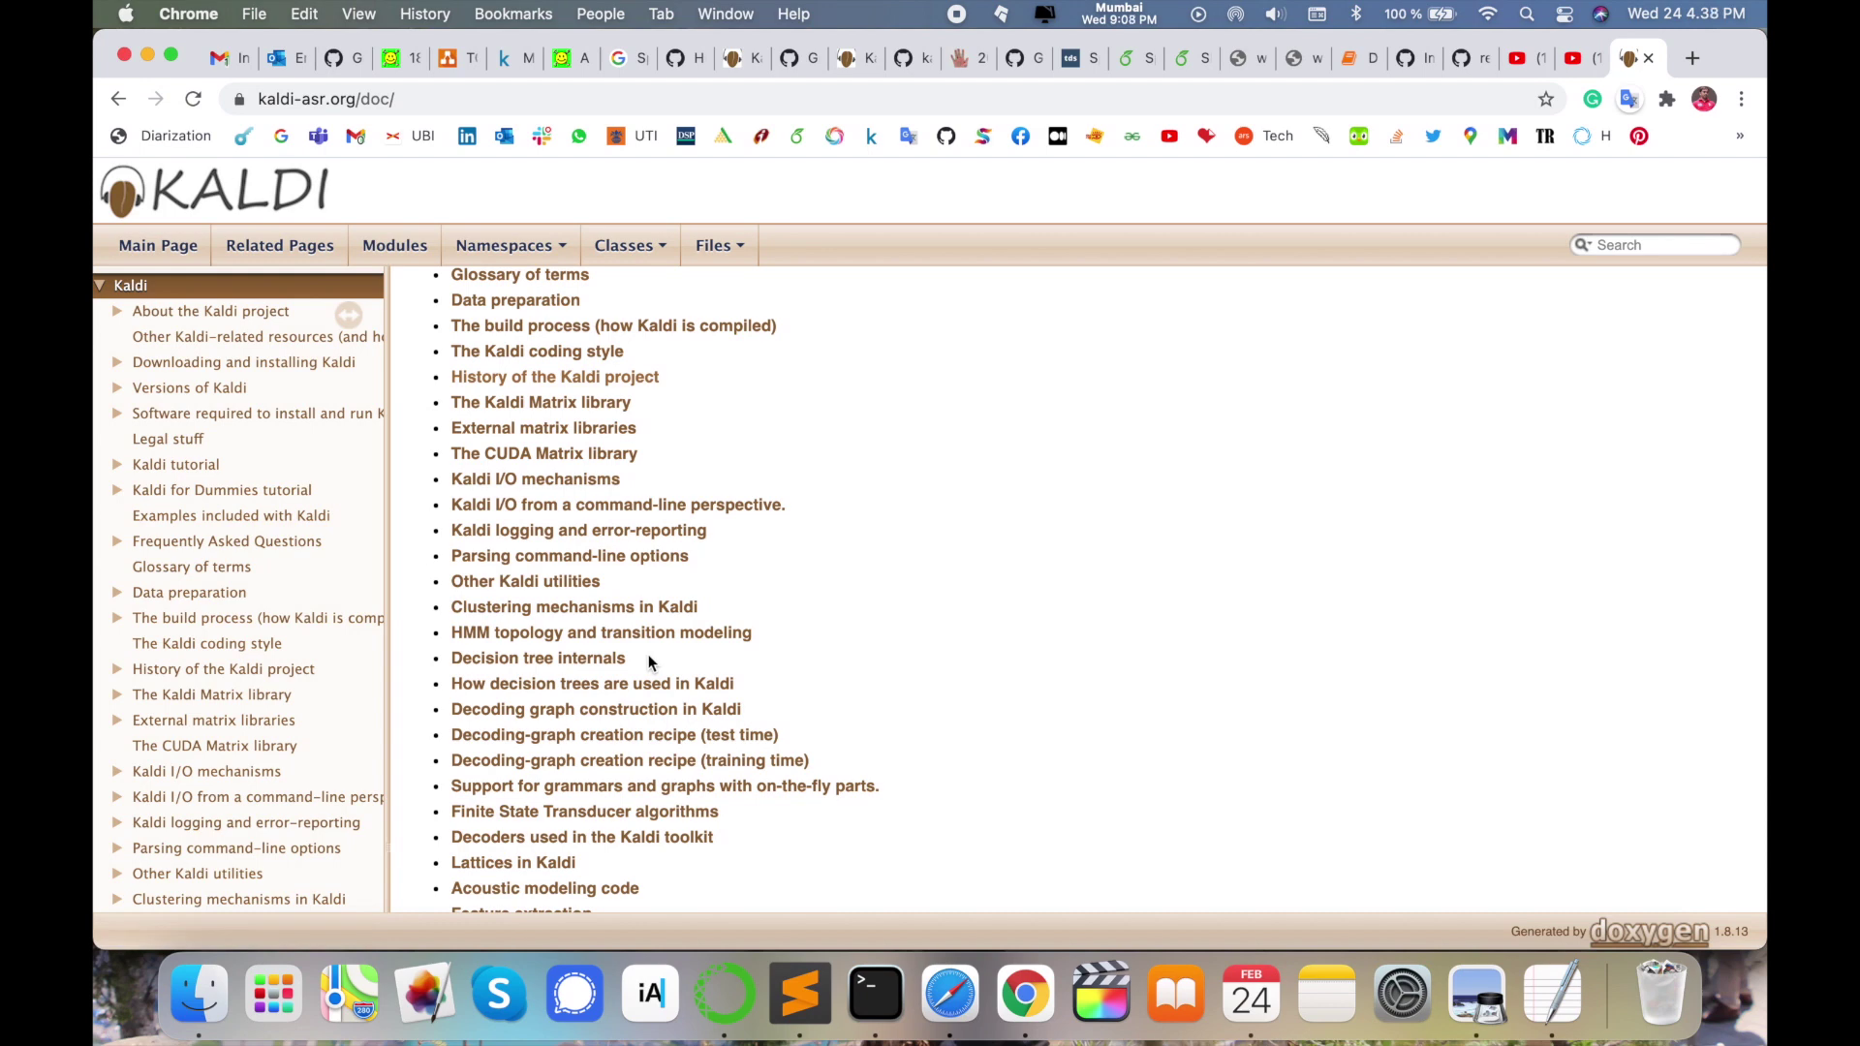
{"action": "scroll", "coordinate": [649, 662], "scroll_direction": "up", "scroll_amount": 3}
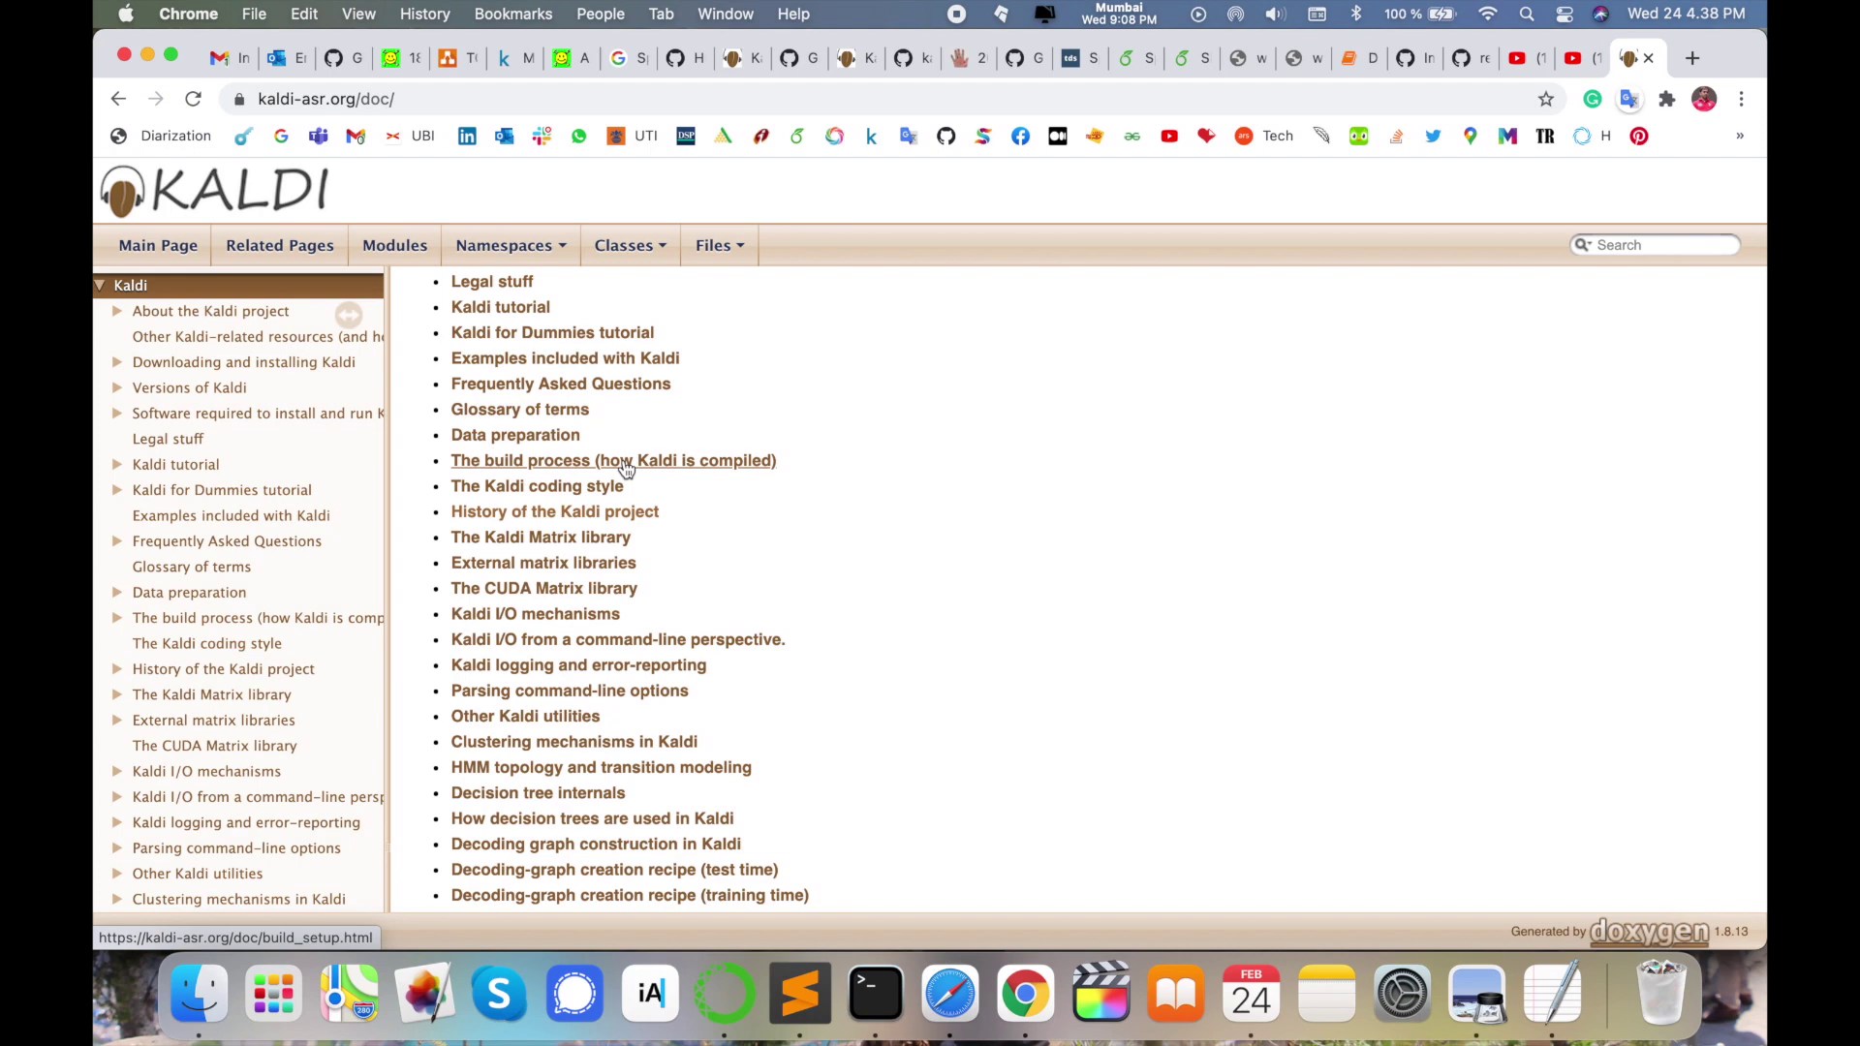
{"action": "left_click", "coordinate": [1570, 62]}
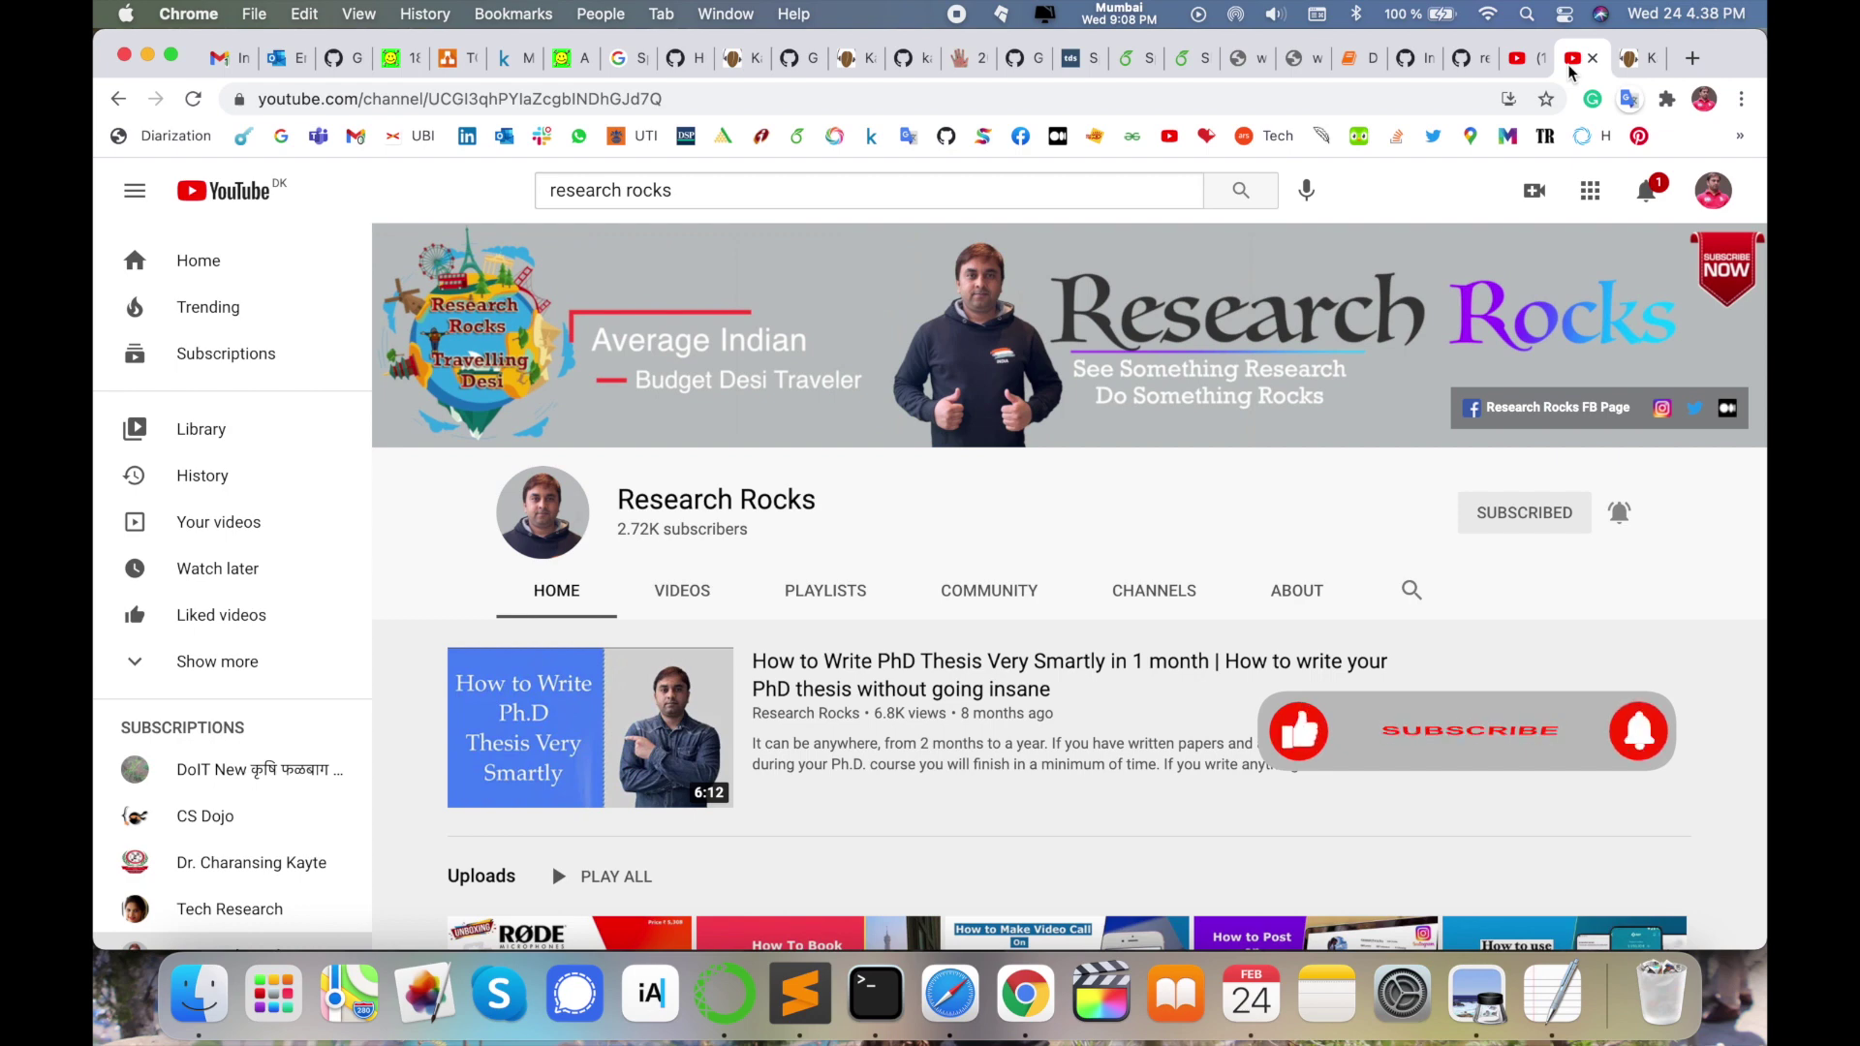